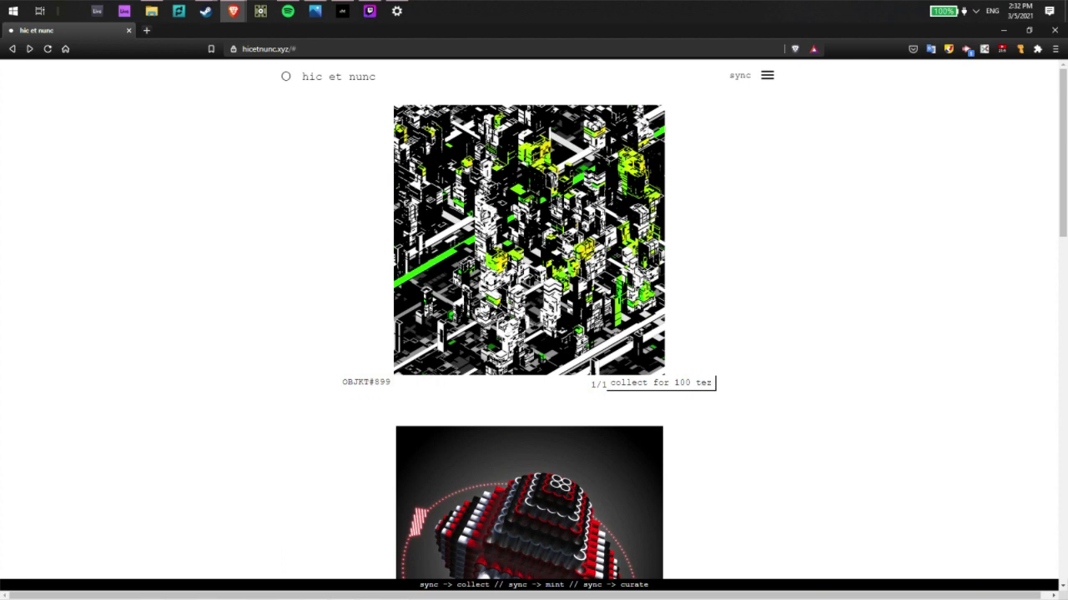
Look over the existing OBJKT#899 listing, checking its 1/1 edition count at 100% zoom.
{"action": "key", "text": "ctrl+minus"}
{"action": "key", "text": "ctrl+plus"}
{"action": "key", "text": "ctrl+plus"}
{"action": "key", "text": "ctrl+plus"}
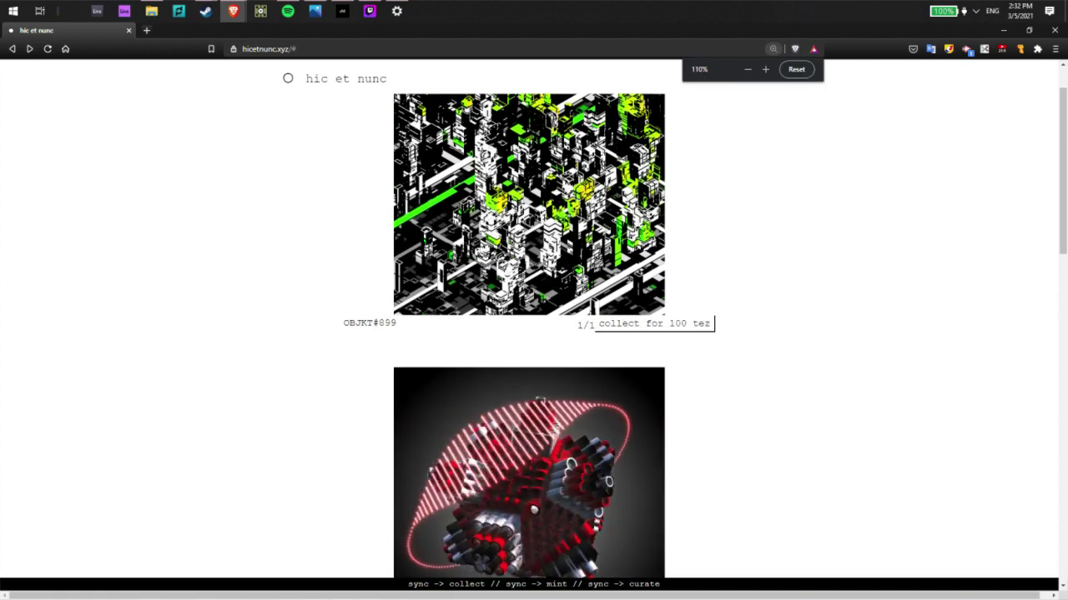
{"action": "key", "text": "ctrl+minus"}
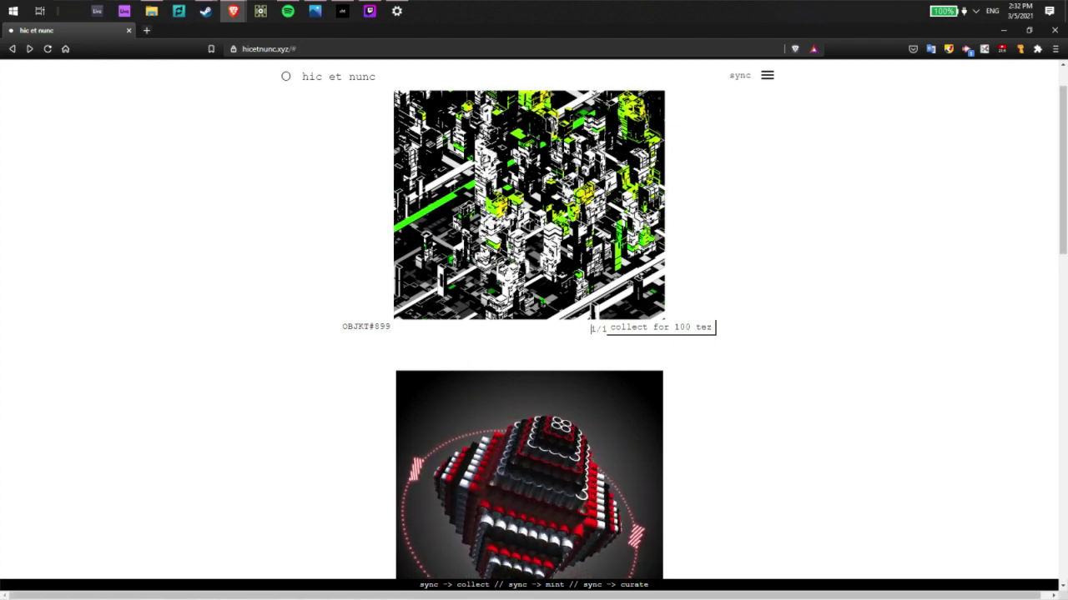
{"action": "left_click_drag", "start_coordinate": [591, 327], "coordinate": [607, 328]}
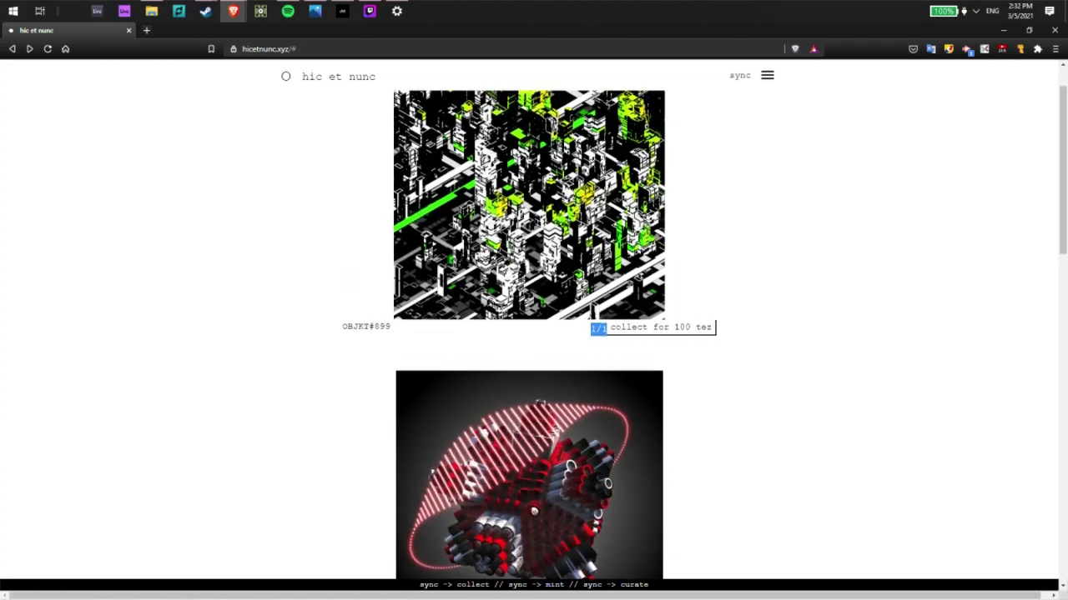
{"action": "scroll", "coordinate": [533, 334], "scroll_direction": "down", "scroll_amount": 9}
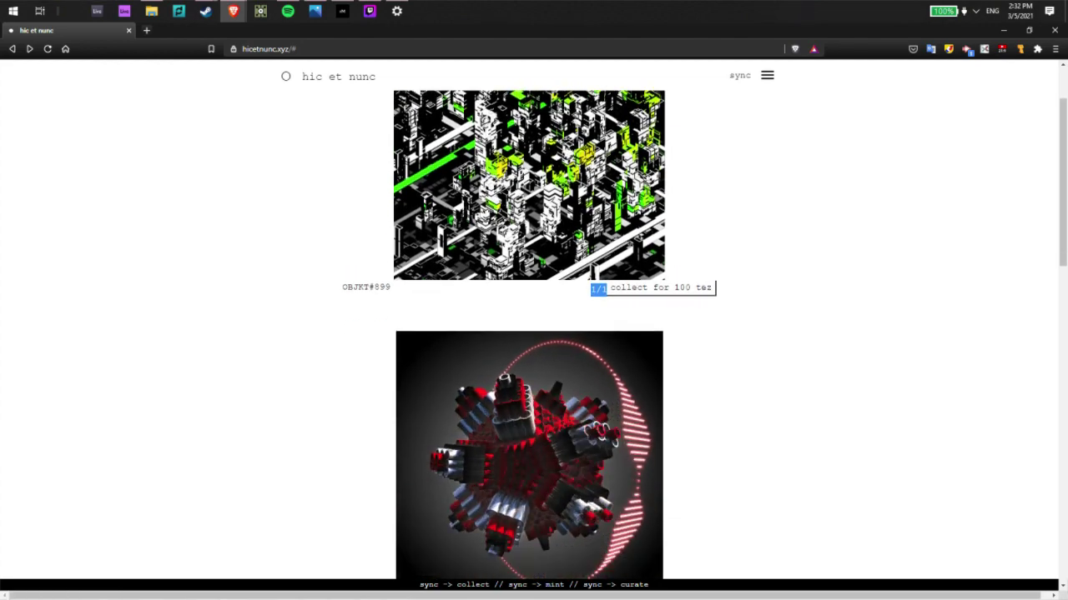
{"action": "scroll", "coordinate": [533, 334], "scroll_direction": "down", "scroll_amount": 5}
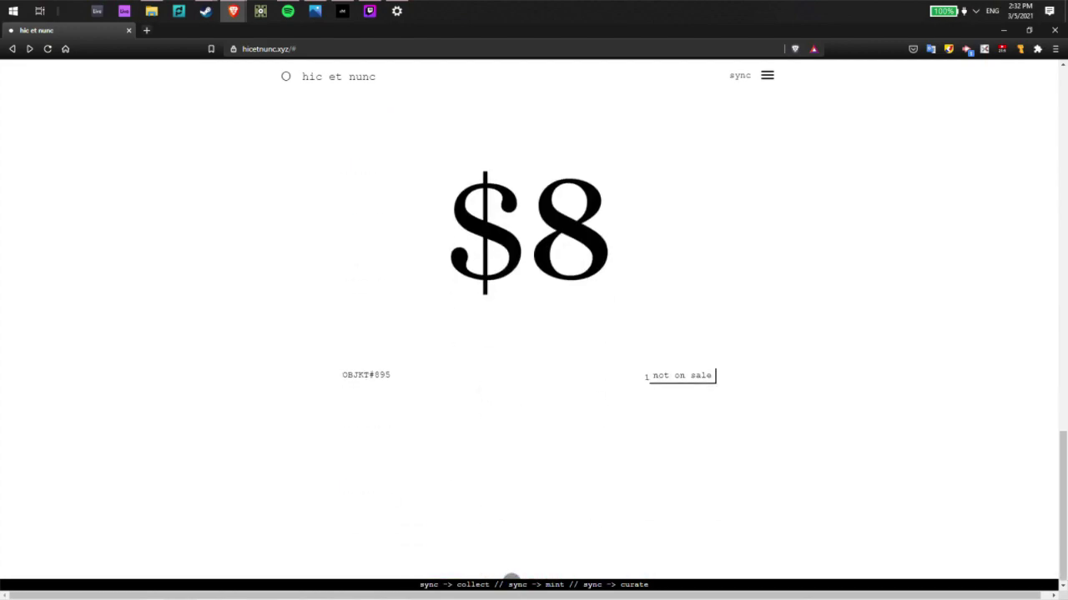
{"action": "scroll", "coordinate": [534, 333], "scroll_direction": "up", "scroll_amount": 14}
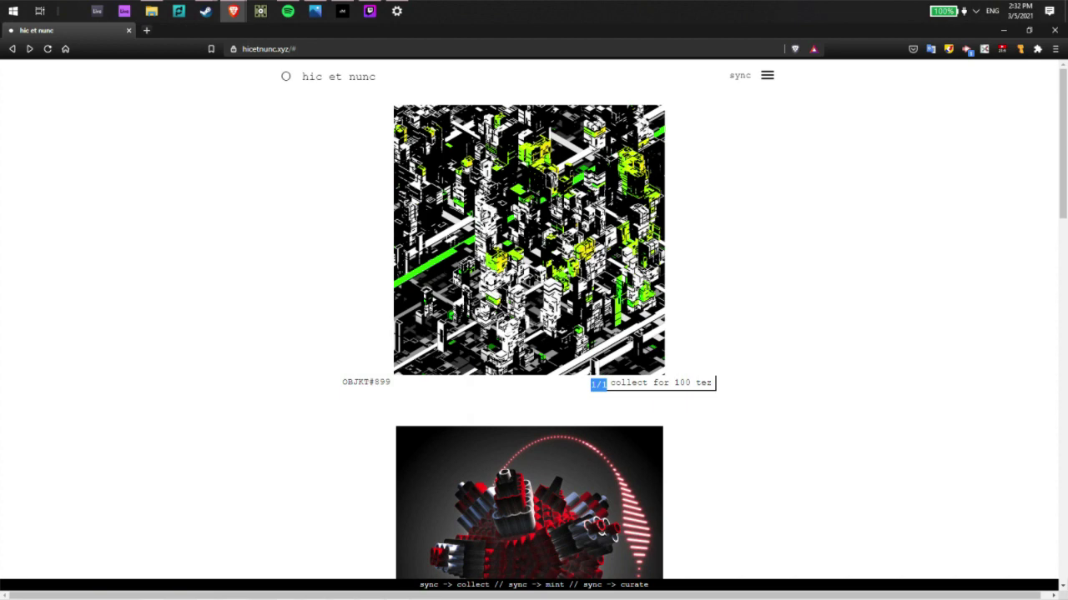
{"action": "left_click", "coordinate": [342, 382]}
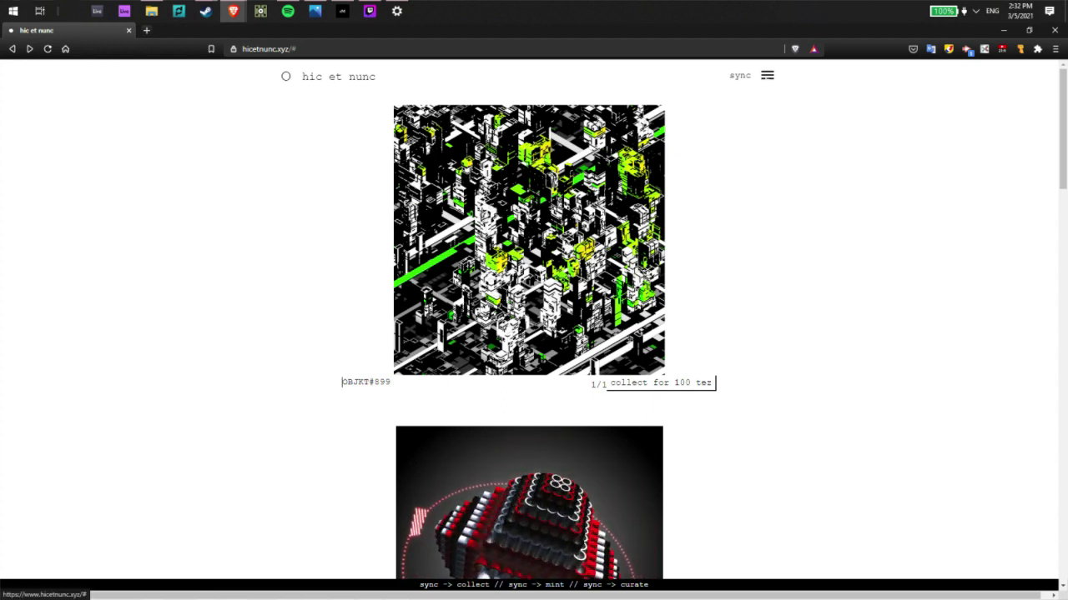
Go to the OBJKTs (mint NFTs) page and bring up the upload file chooser.
{"action": "left_click", "coordinate": [767, 75]}
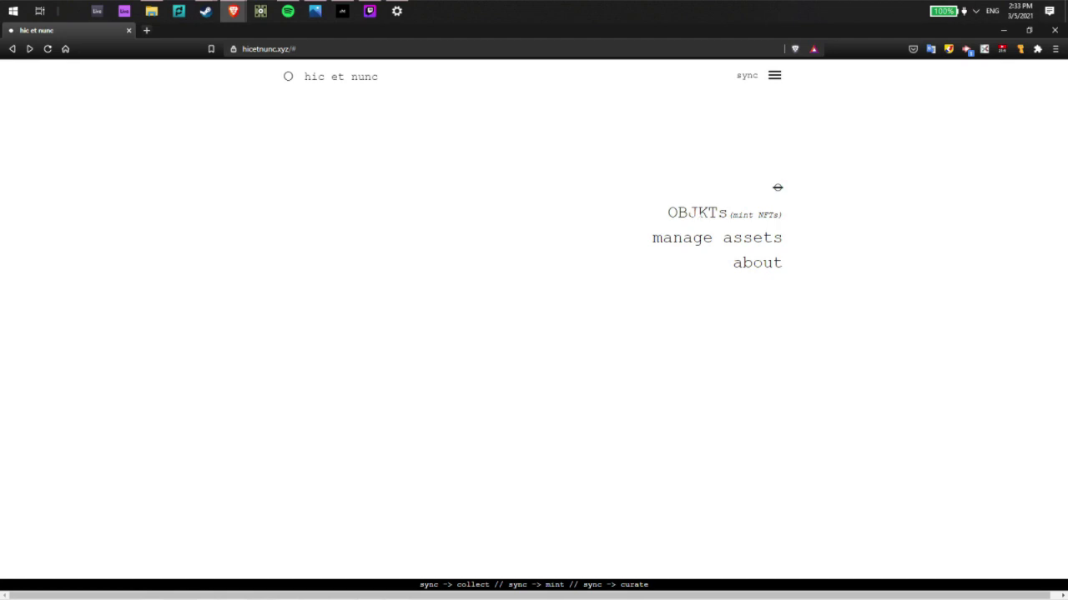
{"action": "left_click", "coordinate": [697, 213]}
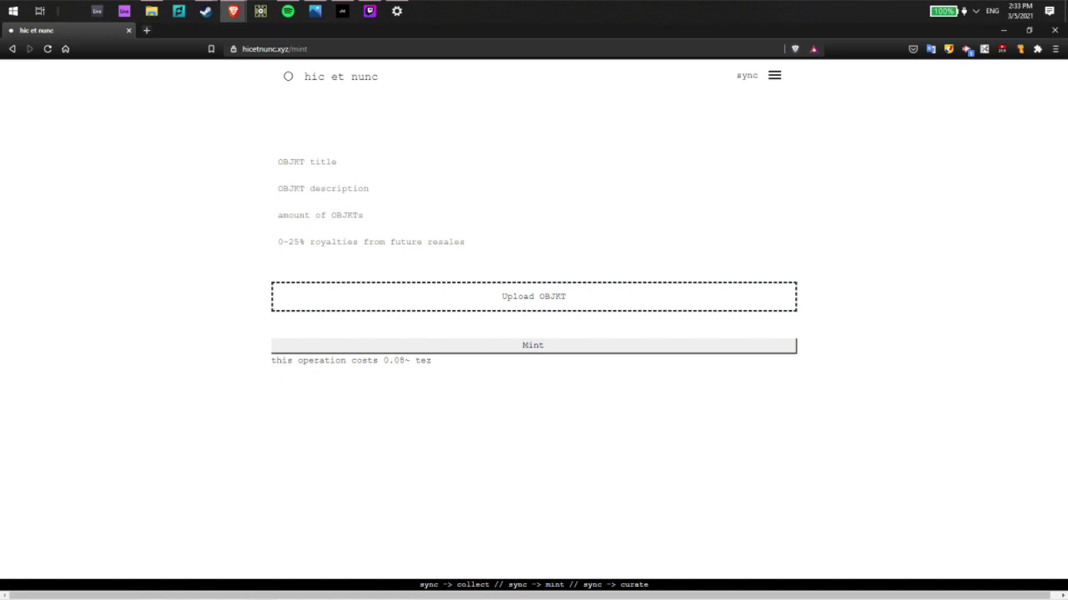
{"action": "left_click_drag", "start_coordinate": [271, 360], "coordinate": [423, 374]}
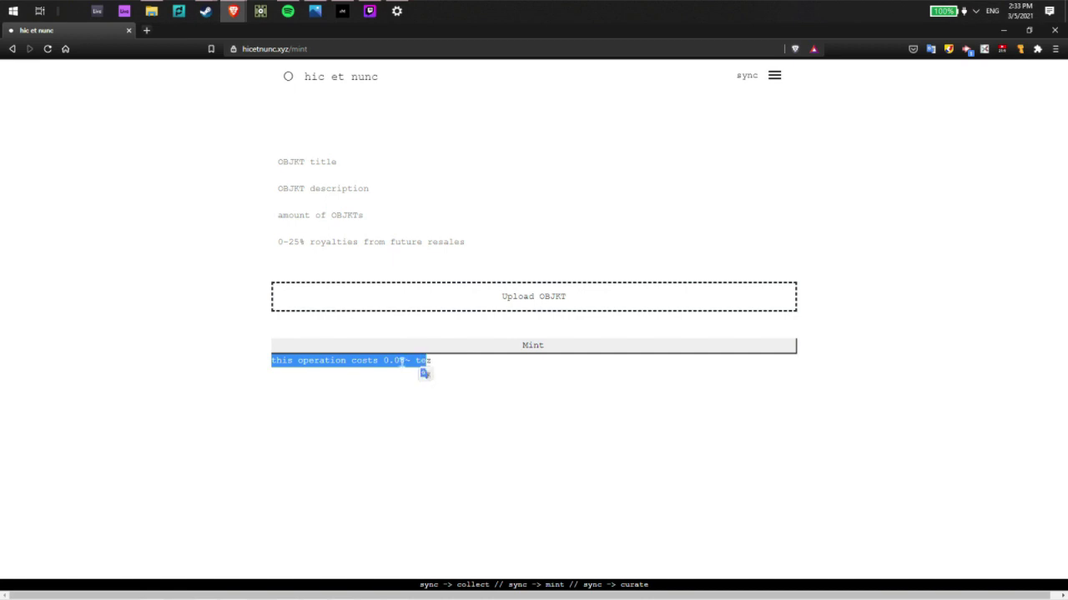
{"action": "left_click_drag", "start_coordinate": [423, 373], "coordinate": [432, 360]}
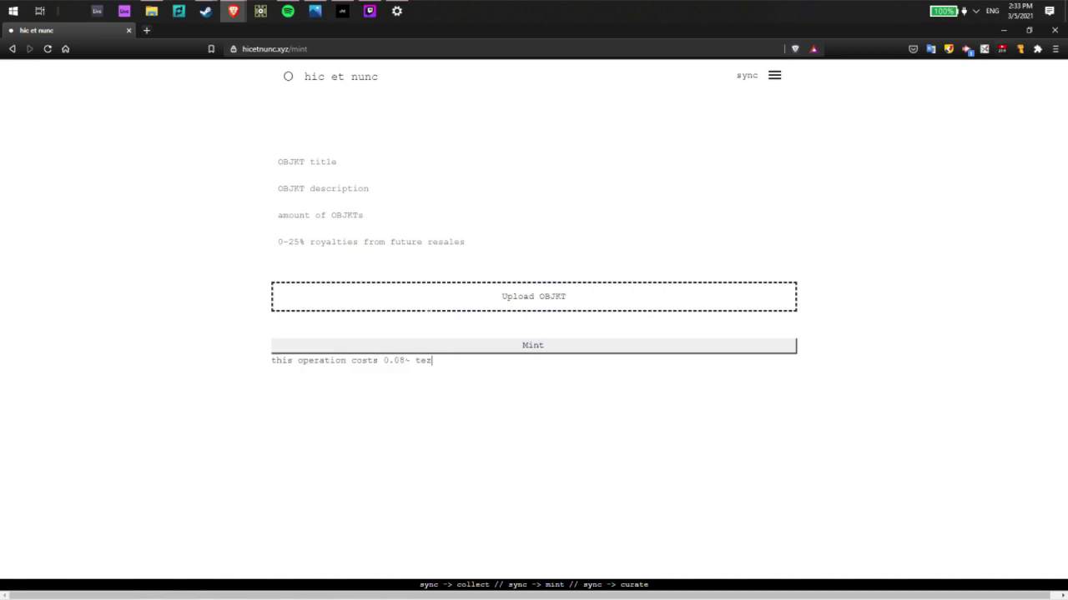
{"action": "left_click", "coordinate": [557, 297]}
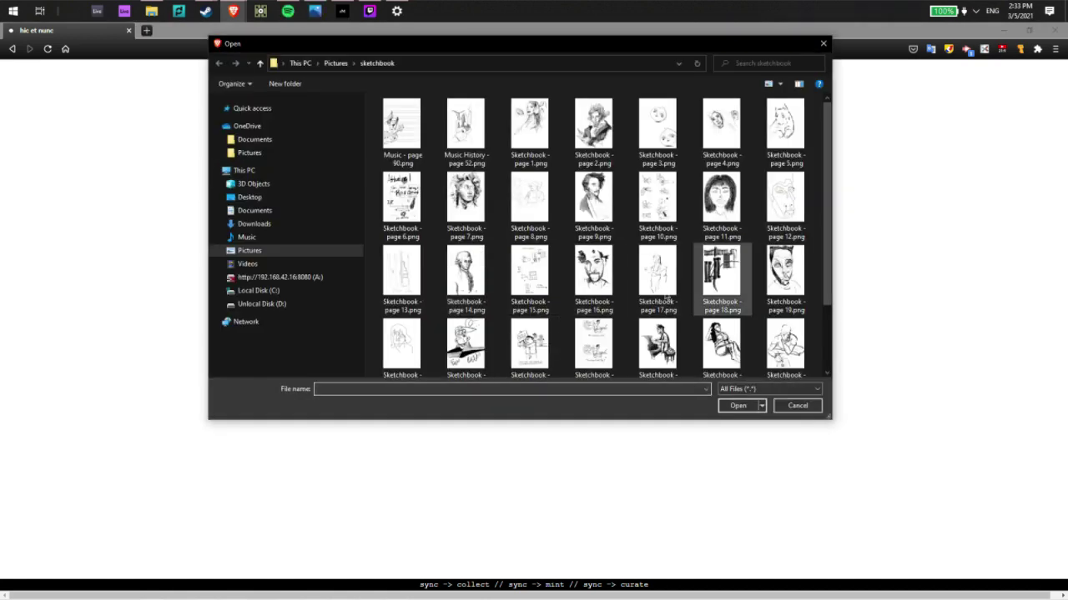
Attach Sketchbook - page 7.png and title the OBJKT 'Alexander the Great'.
{"action": "left_click", "coordinate": [466, 201]}
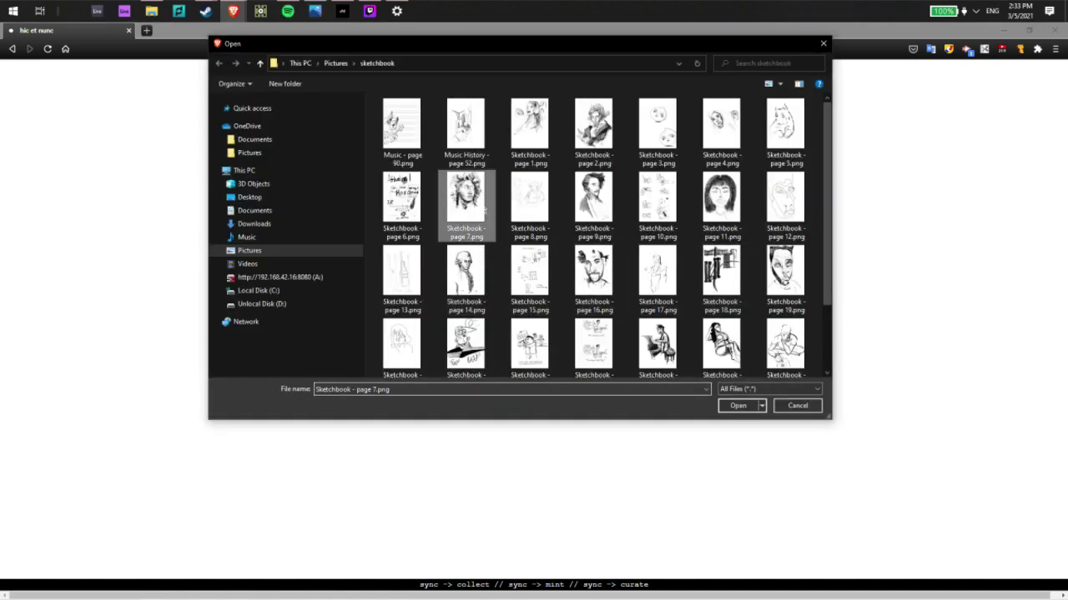
{"action": "left_click", "coordinate": [738, 406]}
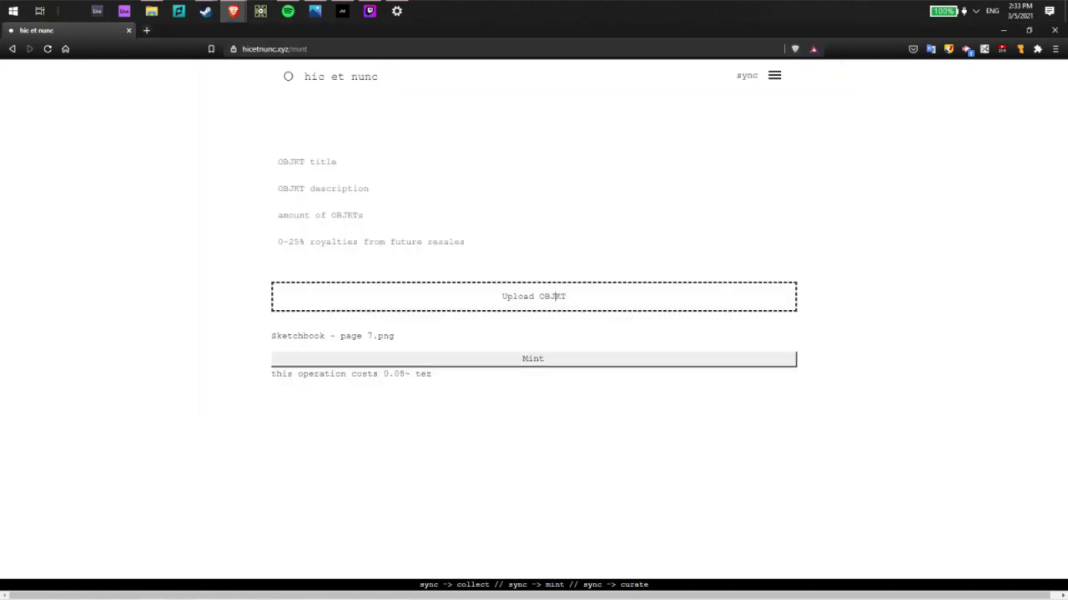
{"action": "left_click", "coordinate": [388, 163]}
{"action": "type", "text": "Alexan"}
{"action": "key", "text": "BackSpace"}
{"action": "type", "text": "der thg"}
{"action": "key", "text": "BackSpace"}
{"action": "type", "text": "Great"}
{"action": "type", "text": "e"}
{"action": "key", "text": "Tab"}
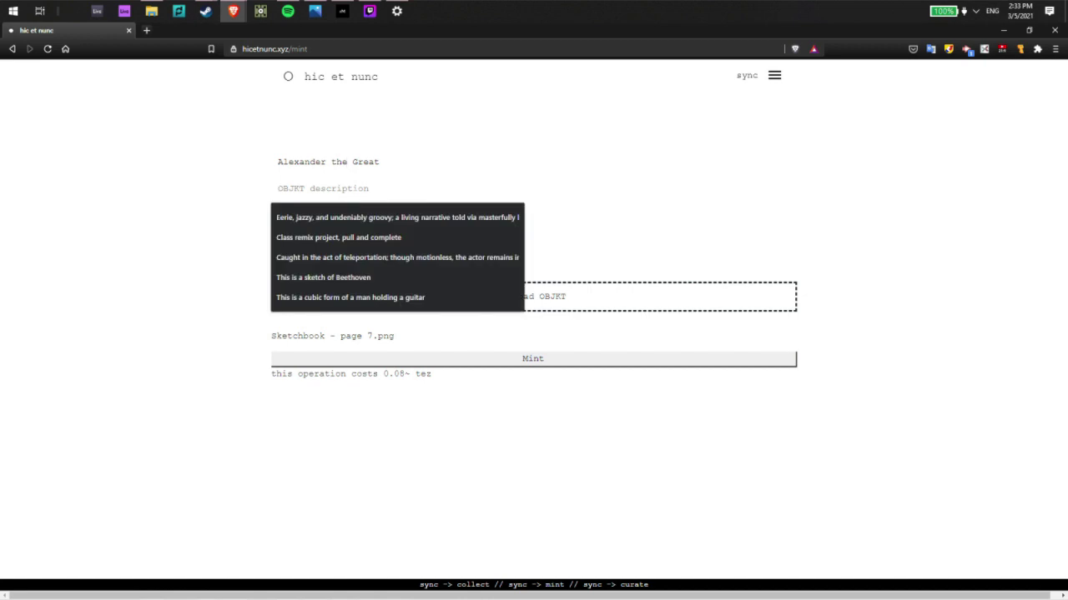
Enter the description 'This is a portrait drawing of Alexander the Great'.
{"action": "type", "text": "This is a "}
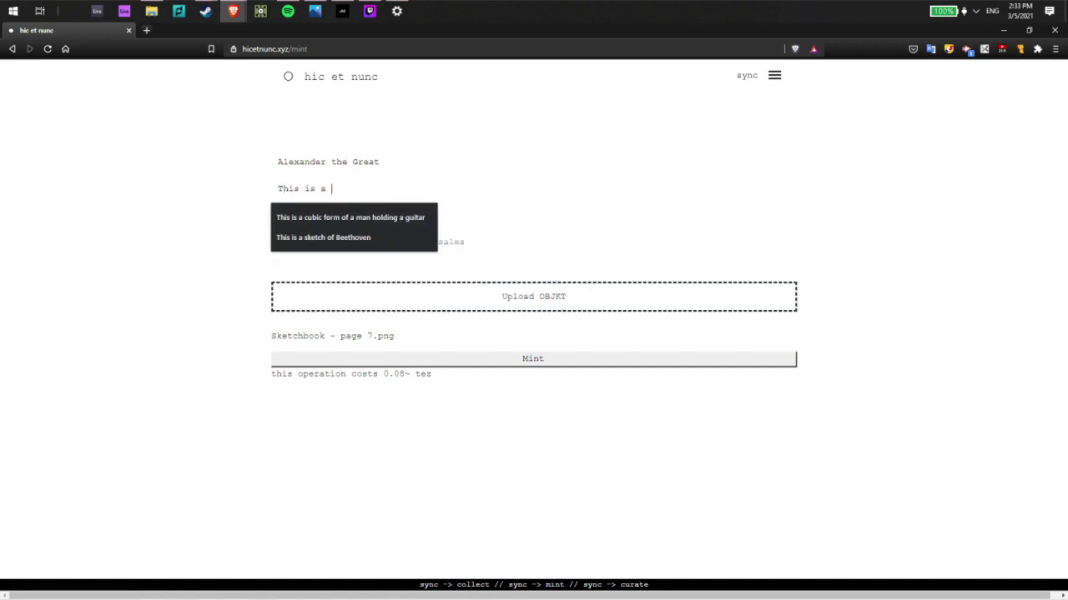
{"action": "type", "text": "portrait of"}
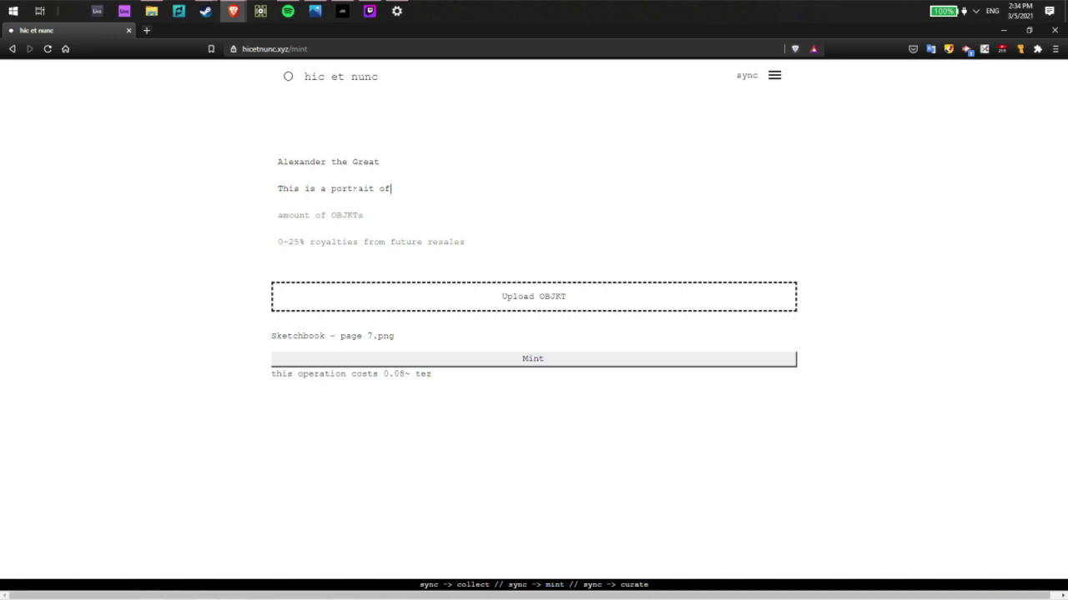
{"action": "key", "text": "BackSpace"}
{"action": "type", "text": "drawing of Alexander the GReat"}
{"action": "key", "text": "BackSpace"}
{"action": "key", "text": "BackSpace"}
{"action": "key", "text": "BackSpace"}
{"action": "key", "text": "BackSpace"}
{"action": "type", "text": "r"}
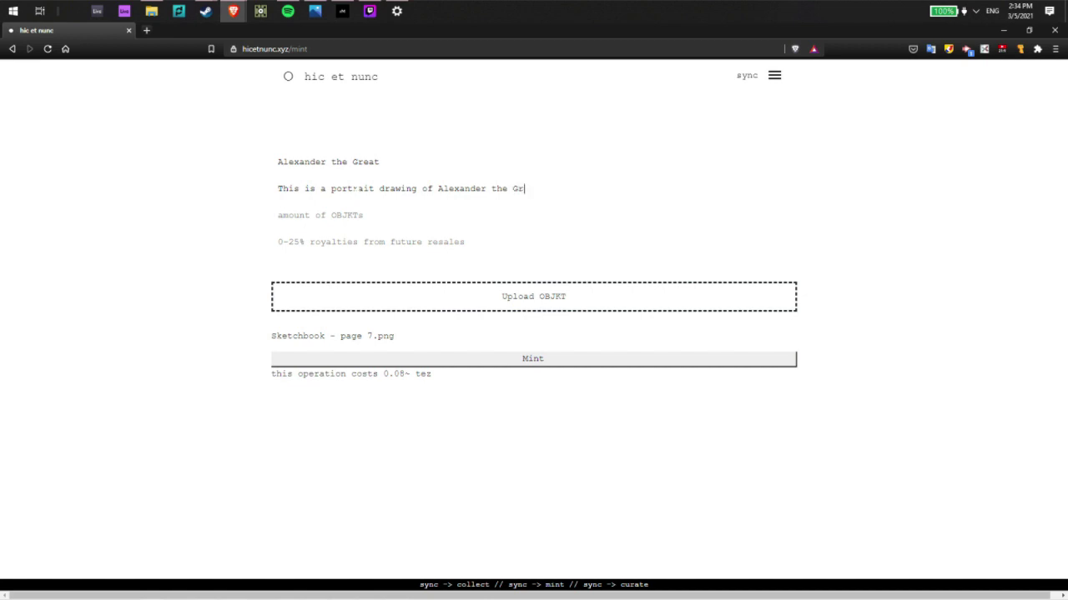
{"action": "type", "text": "eat"}
{"action": "left_click_drag", "start_coordinate": [380, 162], "coordinate": [540, 188]}
{"action": "left_click", "coordinate": [540, 188]}
{"action": "left_click", "coordinate": [300, 216]}
{"action": "right_click", "coordinate": [384, 213]}
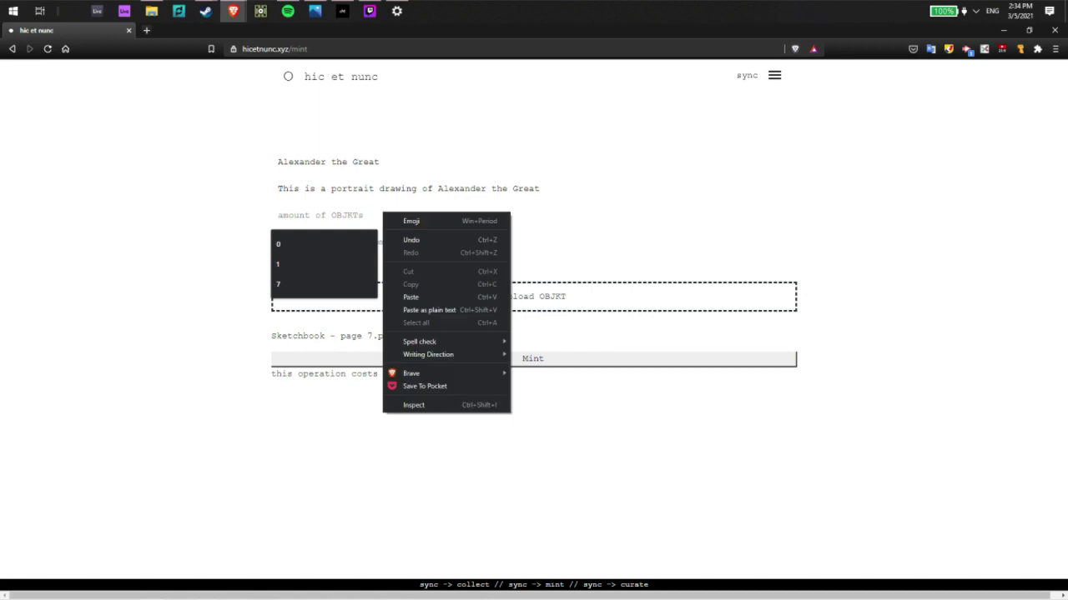
Enter 1 as the amount of OBJKTs and 10 as the royalties percentage.
{"action": "key", "text": "Escape"}
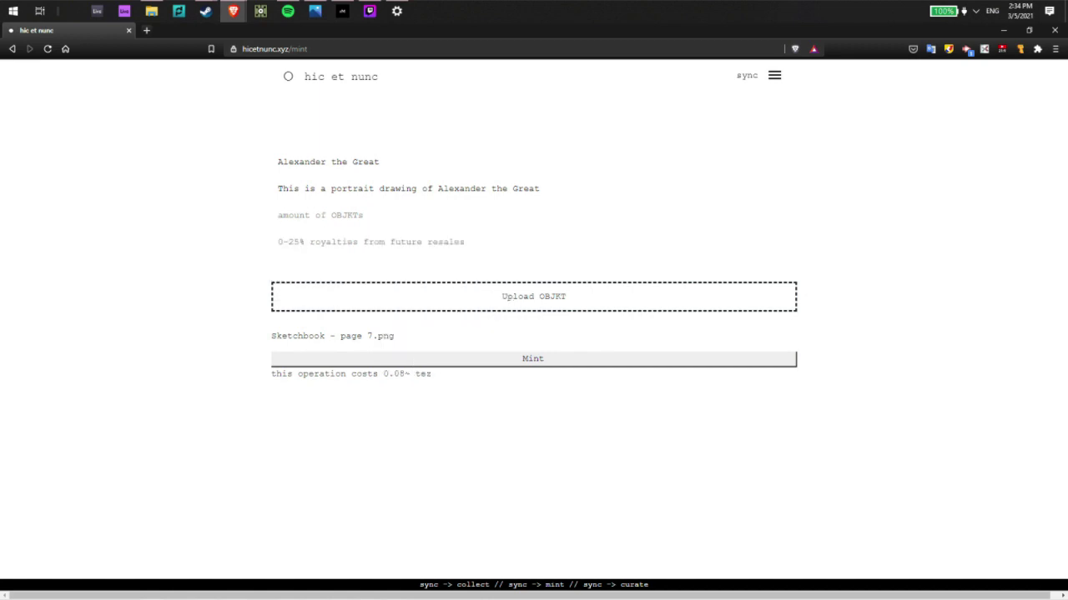
{"action": "type", "text": "1"}
{"action": "key", "text": "Tab"}
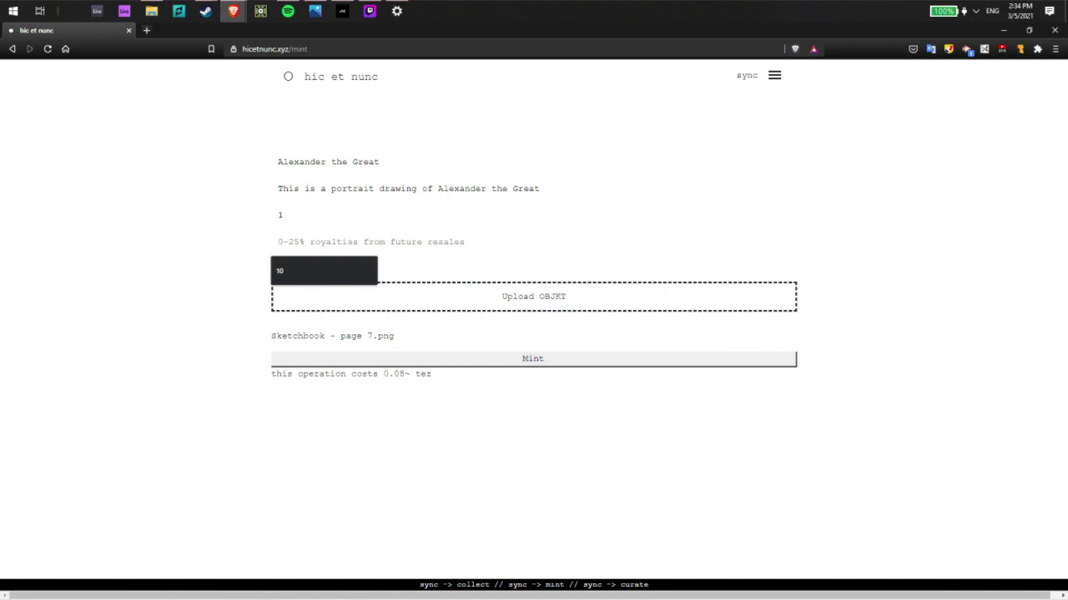
{"action": "type", "text": "10"}
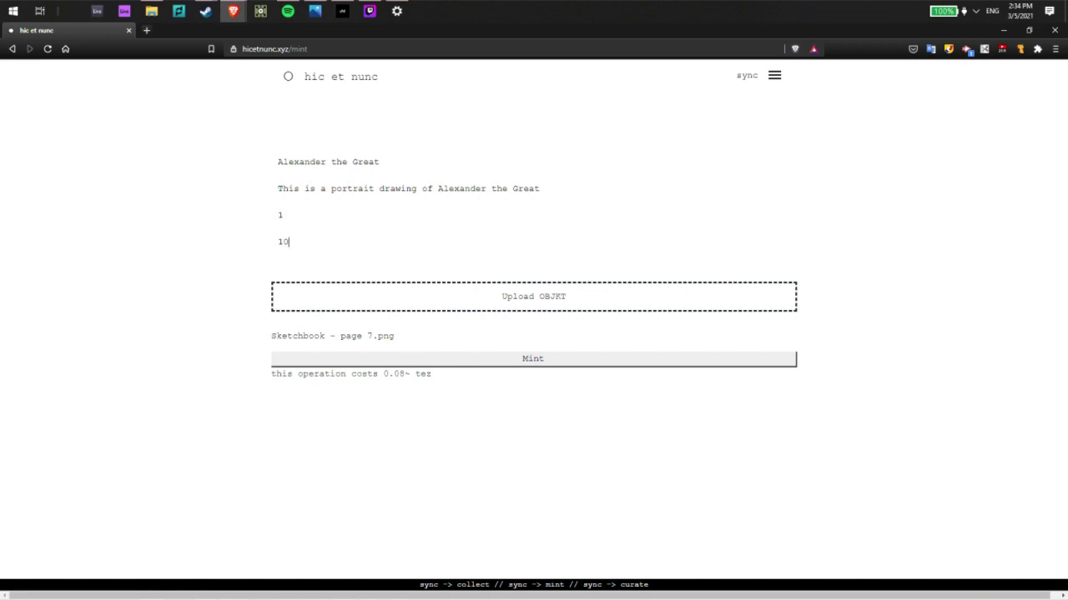
{"action": "left_click", "coordinate": [538, 361]}
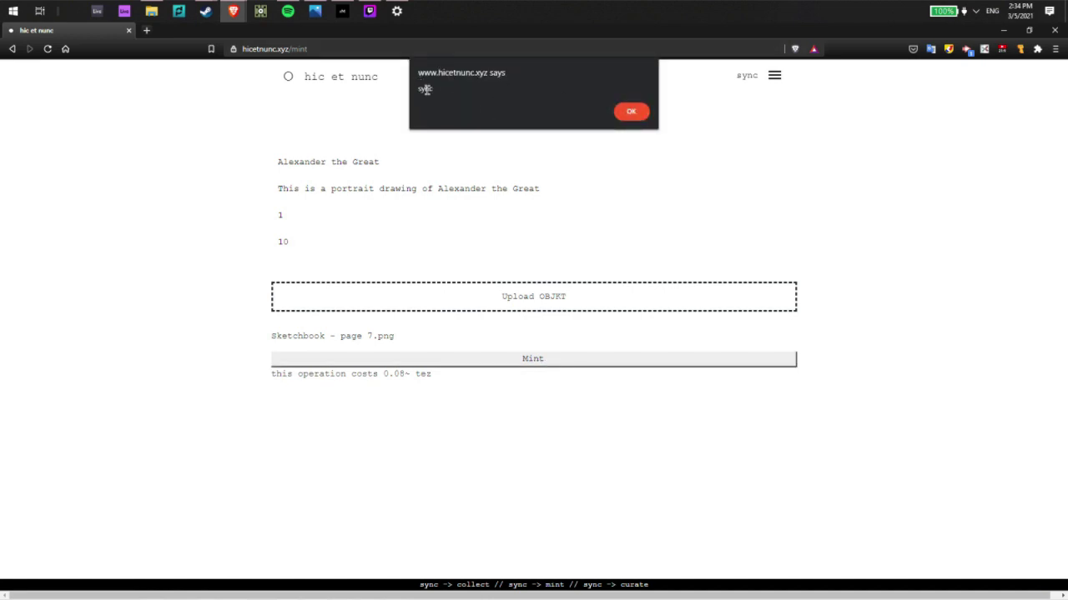
{"action": "left_click", "coordinate": [631, 111]}
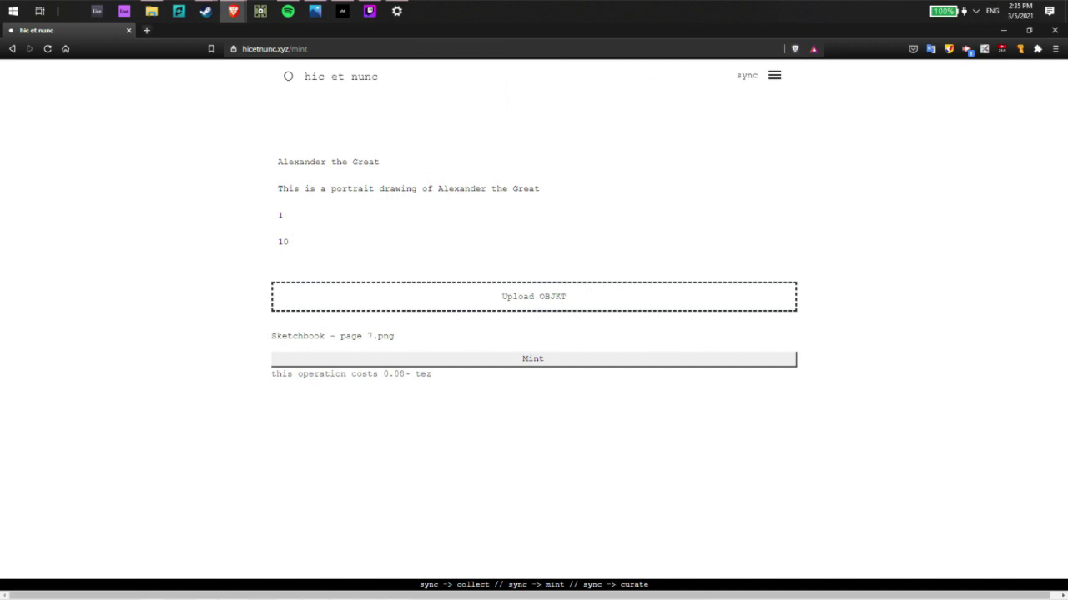
{"action": "left_click_drag", "start_coordinate": [419, 584], "coordinate": [653, 584]}
{"action": "left_click", "coordinate": [571, 585]}
{"action": "left_click", "coordinate": [649, 584]}
Sync Temple Wallet and approve its connection to hicetnunc.xyz.
{"action": "left_click", "coordinate": [642, 585]}
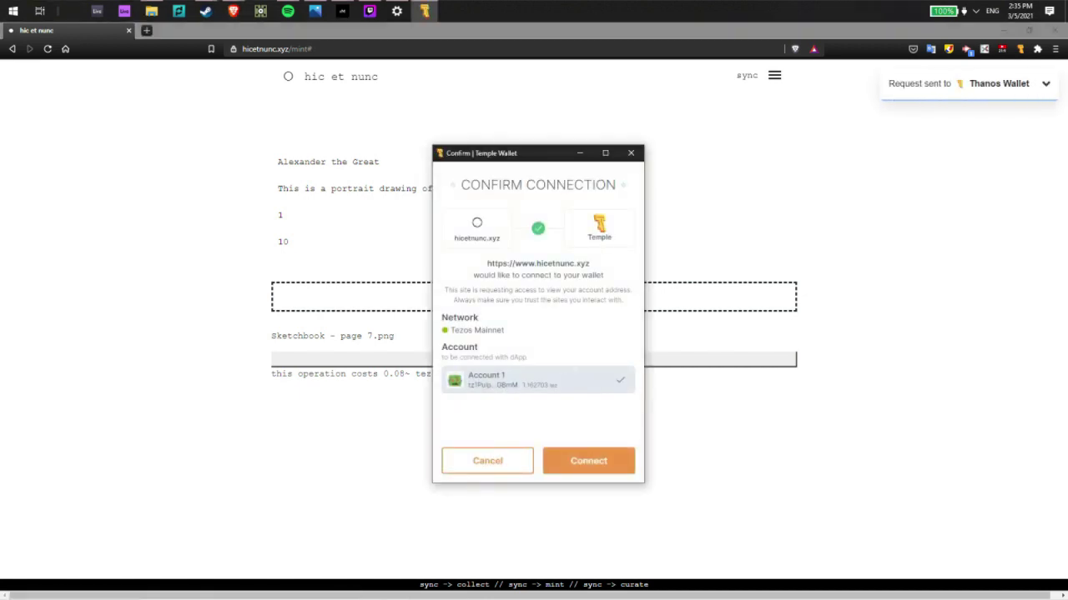
{"action": "left_click", "coordinate": [573, 466]}
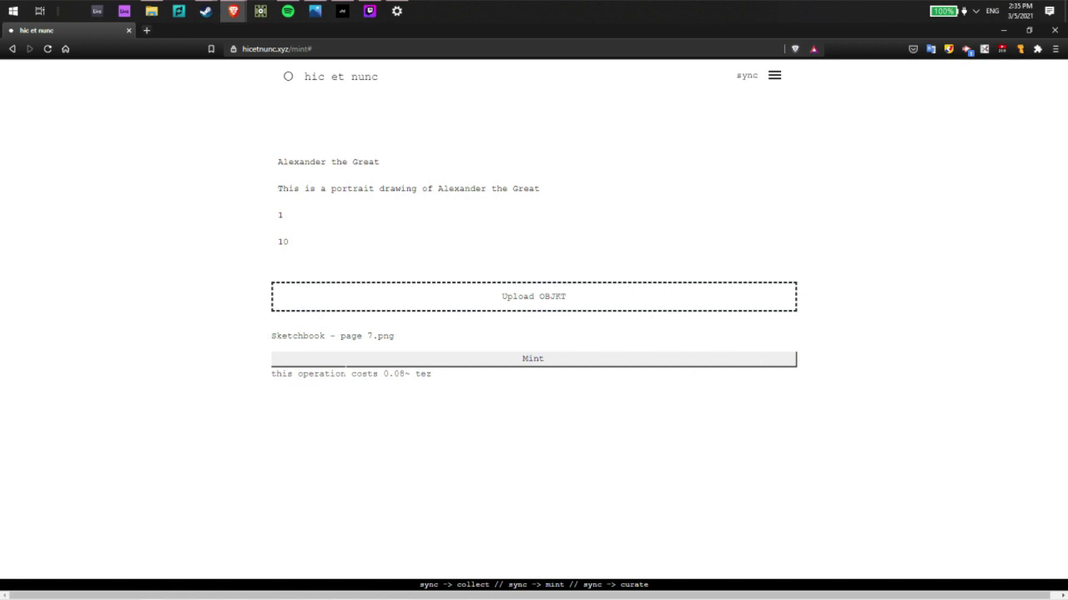
Mint the Alexander the Great OBJKT and confirm the 0.08 tez operation in Temple Wallet.
{"action": "left_click", "coordinate": [536, 364]}
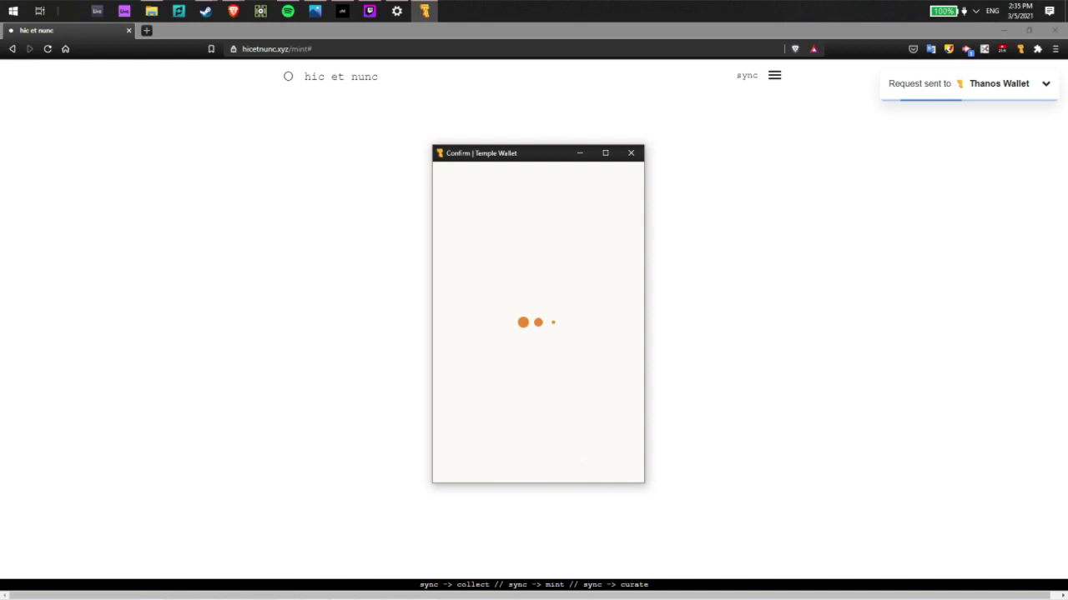
{"action": "scroll", "coordinate": [538, 385], "scroll_direction": "down", "scroll_amount": 2}
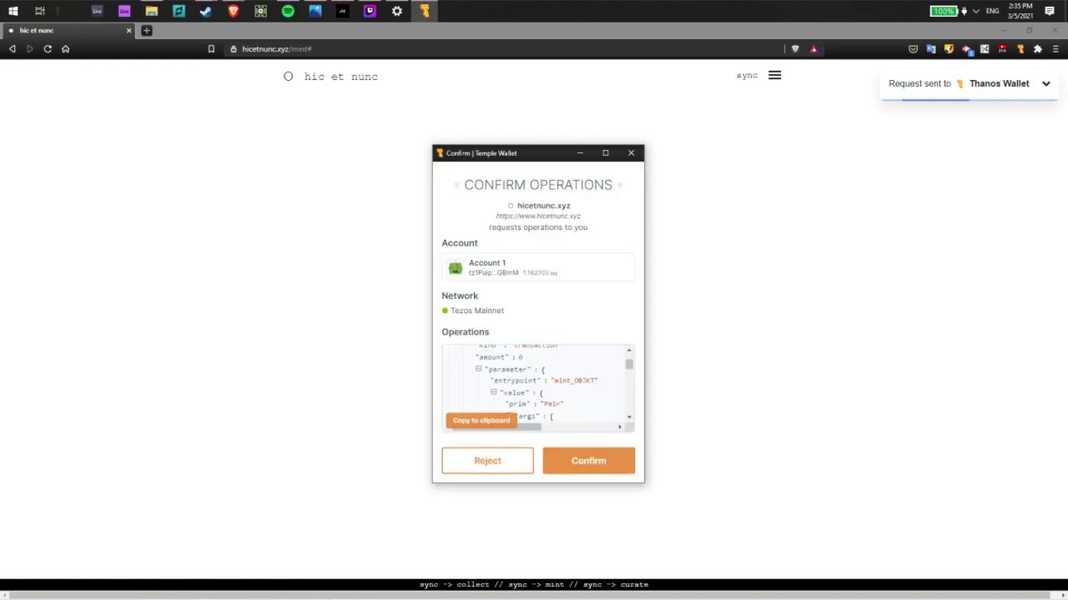
{"action": "scroll", "coordinate": [538, 385], "scroll_direction": "up", "scroll_amount": 3}
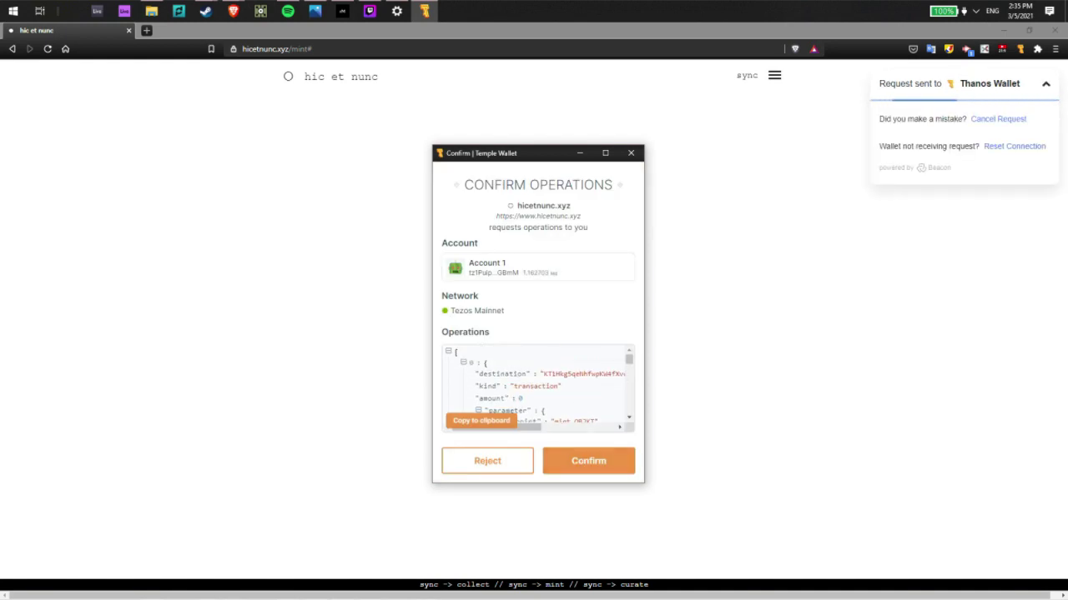
{"action": "scroll", "coordinate": [538, 386], "scroll_direction": "down", "scroll_amount": 2}
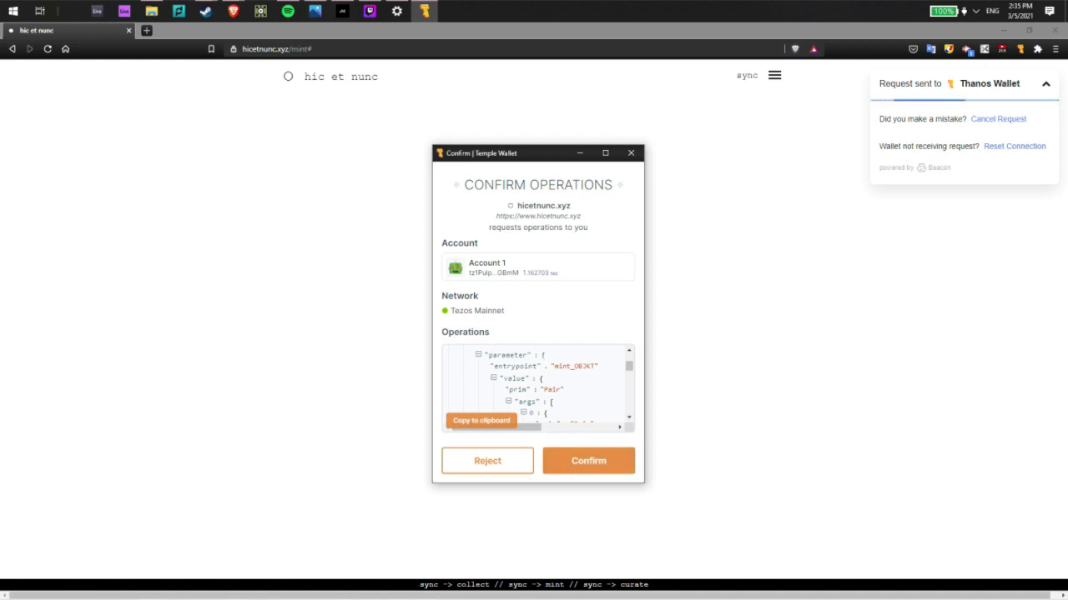
{"action": "left_click", "coordinate": [588, 460]}
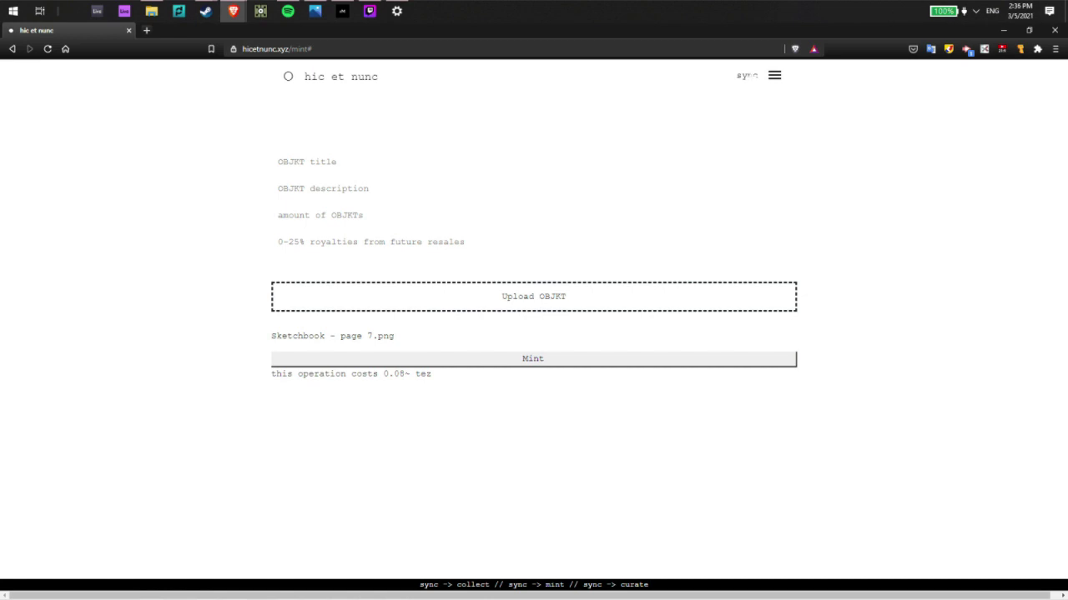
Go to manage assets and connect Temple Wallet to see OBJKT#901 among the creations.
{"action": "left_click", "coordinate": [774, 75]}
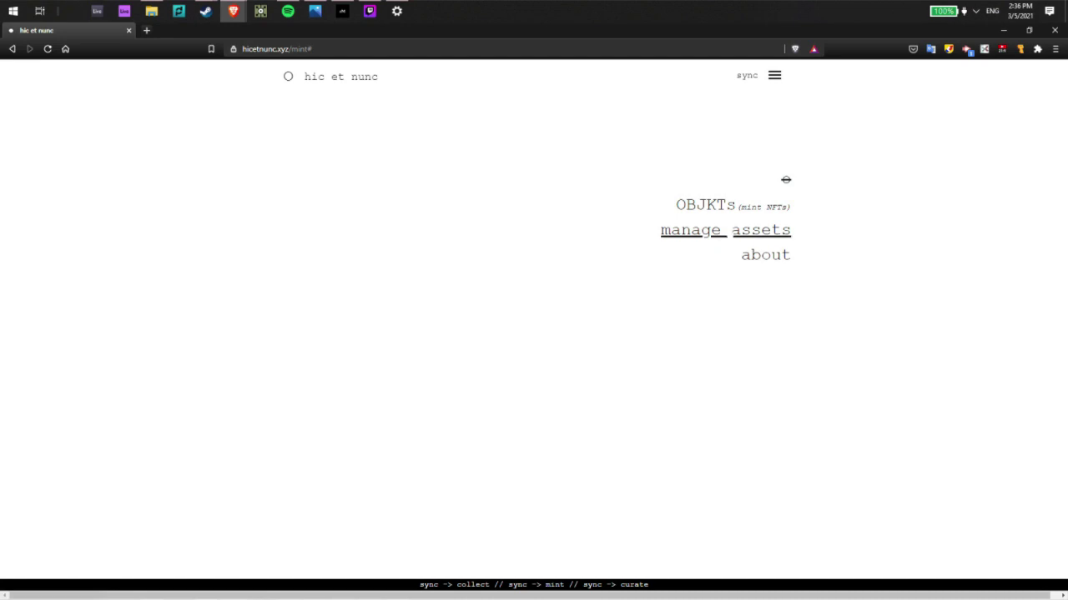
{"action": "left_click", "coordinate": [732, 231]}
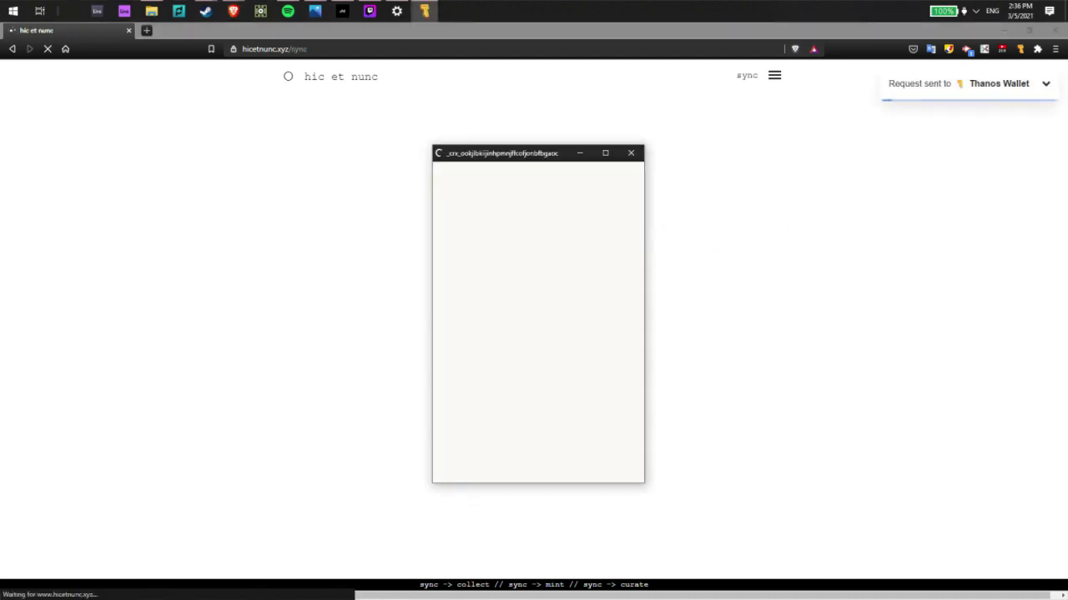
{"action": "left_click", "coordinate": [589, 461]}
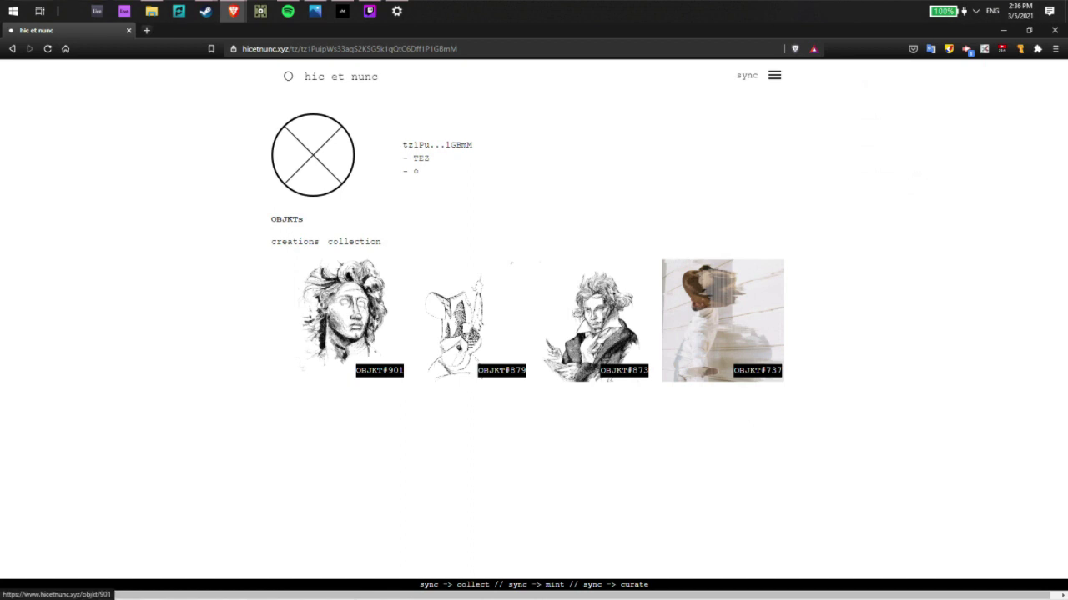
Open the OBJKT#901 page, check its info and label, and visit the issuer's profile.
{"action": "left_click", "coordinate": [371, 375]}
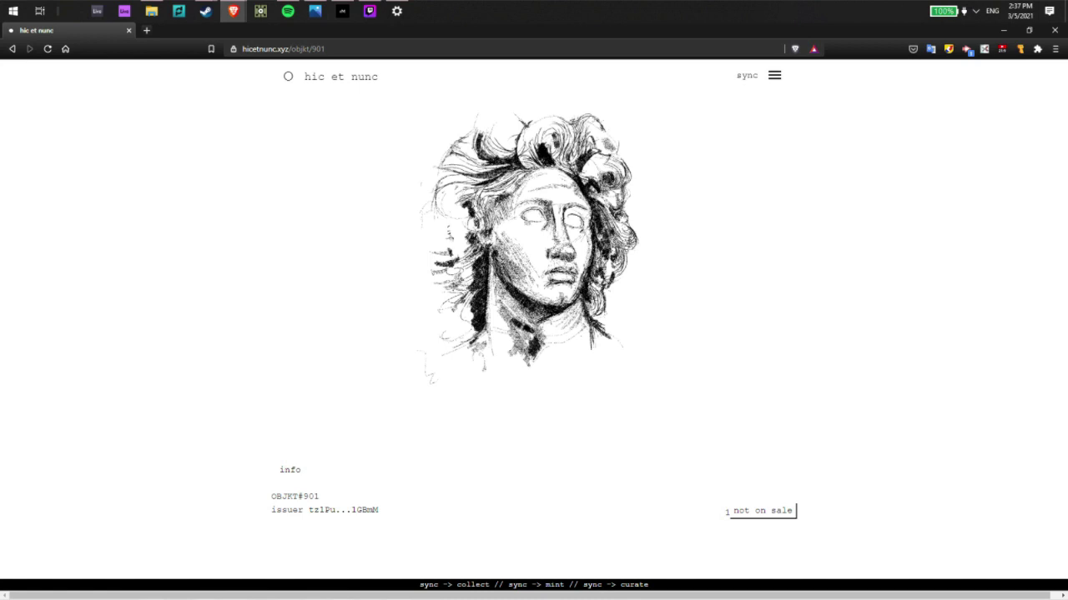
{"action": "double_click", "coordinate": [282, 470]}
{"action": "left_click_drag", "start_coordinate": [288, 469], "coordinate": [283, 459]}
{"action": "left_click_drag", "start_coordinate": [279, 469], "coordinate": [301, 471]}
{"action": "left_click", "coordinate": [283, 472]}
{"action": "left_click_drag", "start_coordinate": [321, 497], "coordinate": [276, 497]}
{"action": "left_click", "coordinate": [272, 482]}
{"action": "left_click", "coordinate": [313, 509]}
{"action": "left_click_drag", "start_coordinate": [284, 470], "coordinate": [441, 462]}
Sync Temple Wallet with the OBJKT#901 page and approve the connection.
{"action": "left_click", "coordinate": [440, 461]}
{"action": "left_click", "coordinate": [746, 75]}
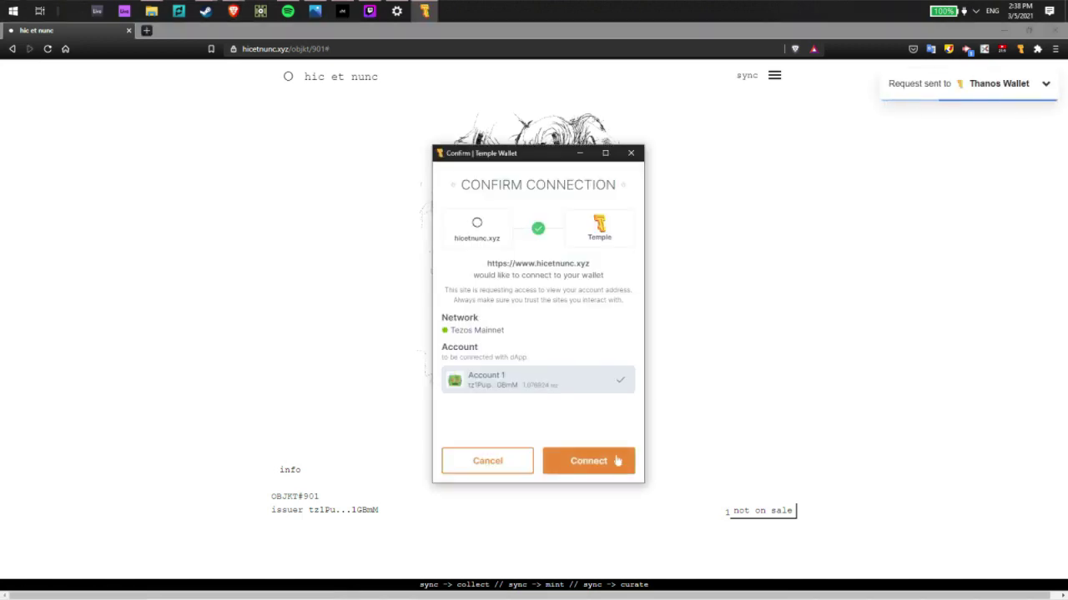
{"action": "left_click", "coordinate": [618, 461]}
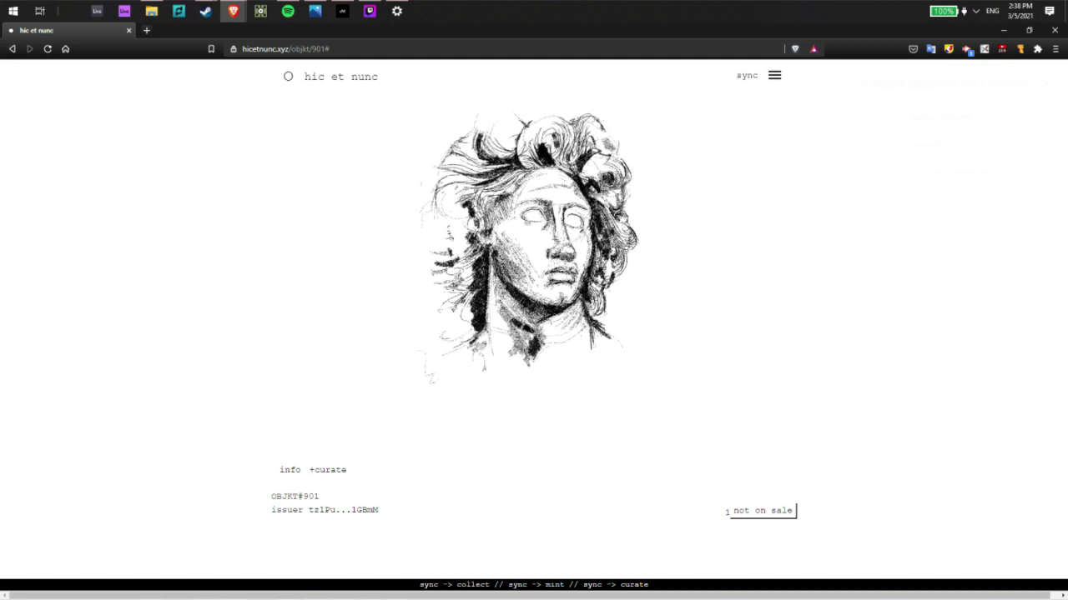
Curate 1 copy of OBJKT#901 for sale at 5000000 mutez.
{"action": "left_click", "coordinate": [334, 469]}
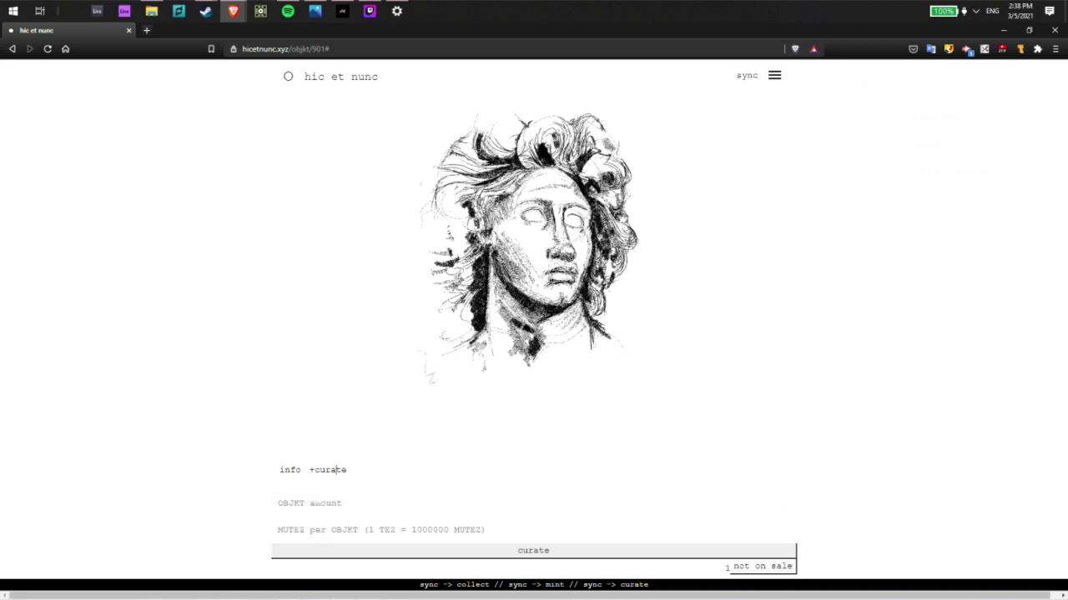
{"action": "left_click", "coordinate": [308, 503]}
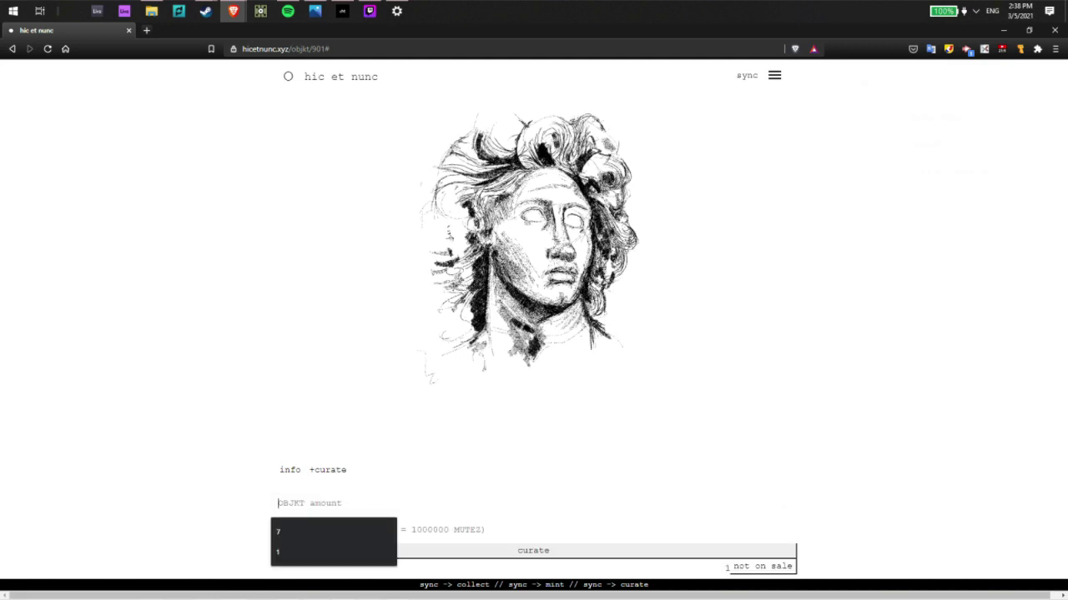
{"action": "left_click", "coordinate": [286, 553]}
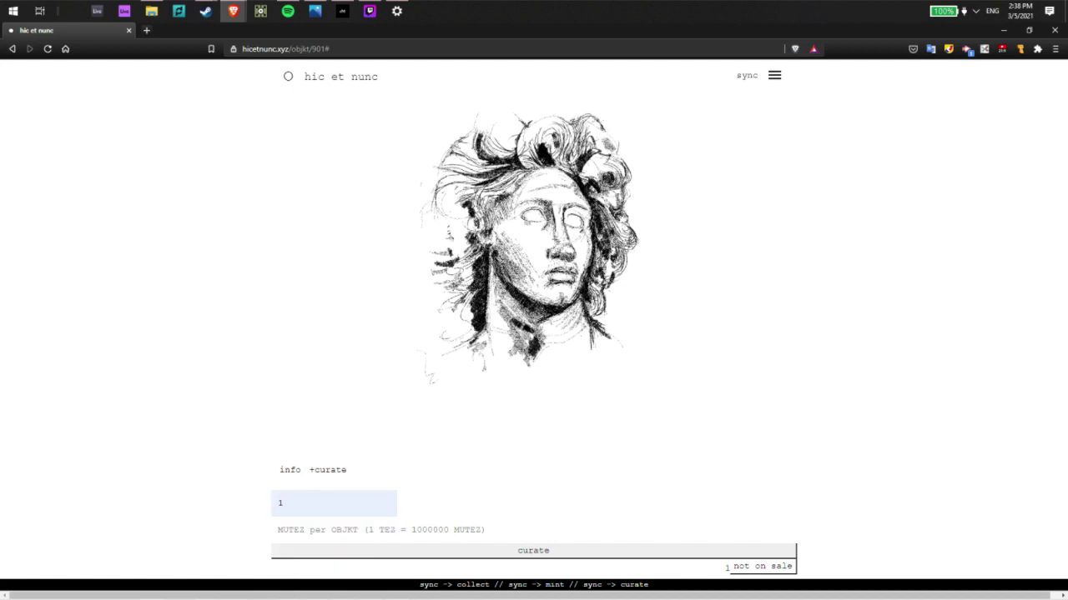
{"action": "left_click", "coordinate": [288, 530]}
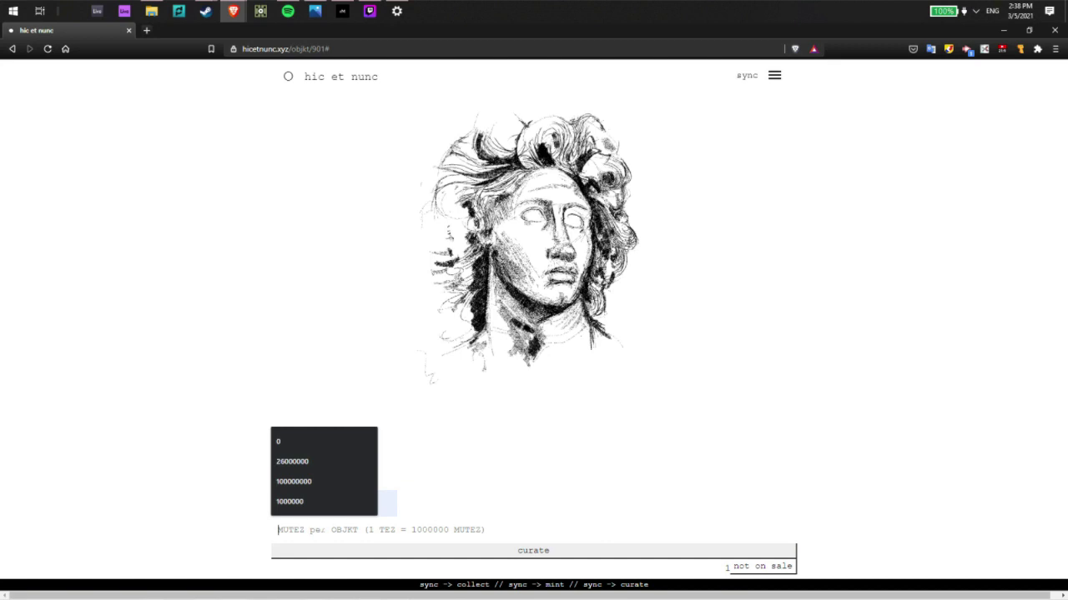
{"action": "type", "text": "500000"}
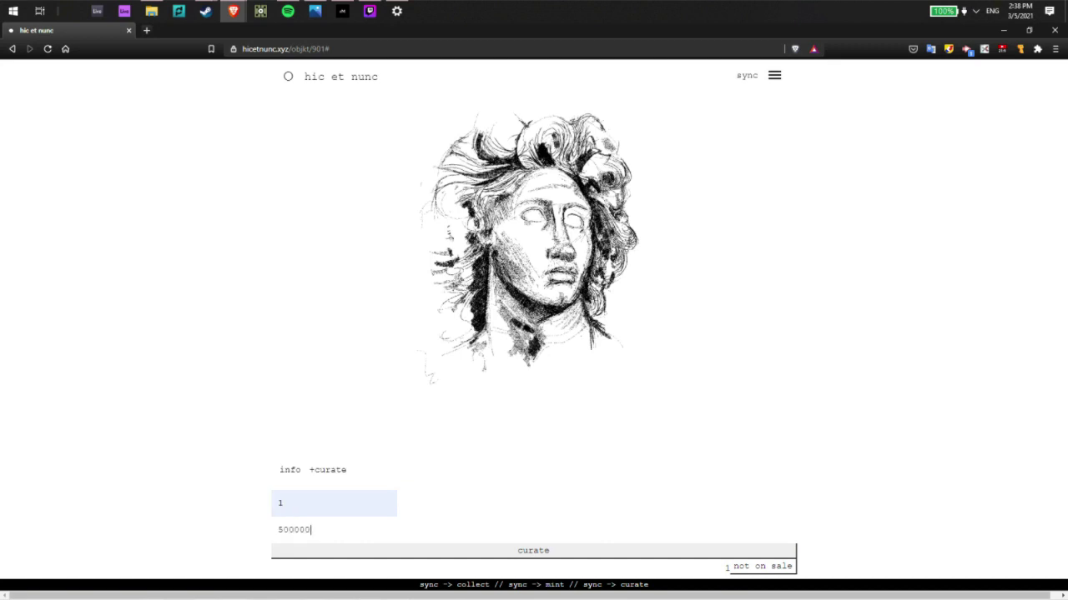
{"action": "type", "text": "0"}
{"action": "key", "text": "Return"}
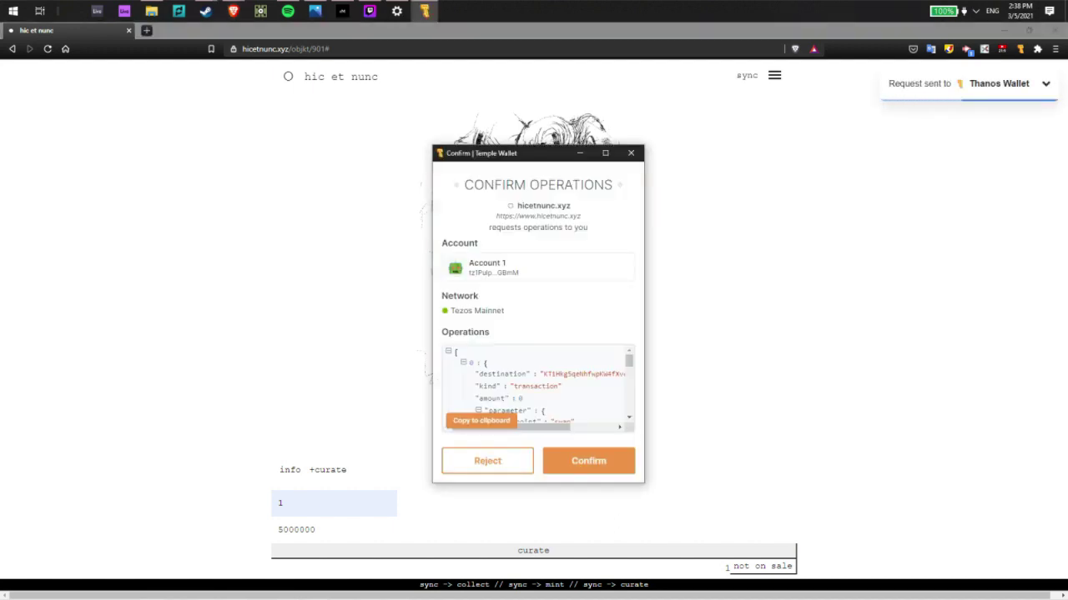
Confirm the swap listing OBJKT#901 for 5000000 mutez in Temple Wallet.
{"action": "scroll", "coordinate": [538, 384], "scroll_direction": "down", "scroll_amount": 2}
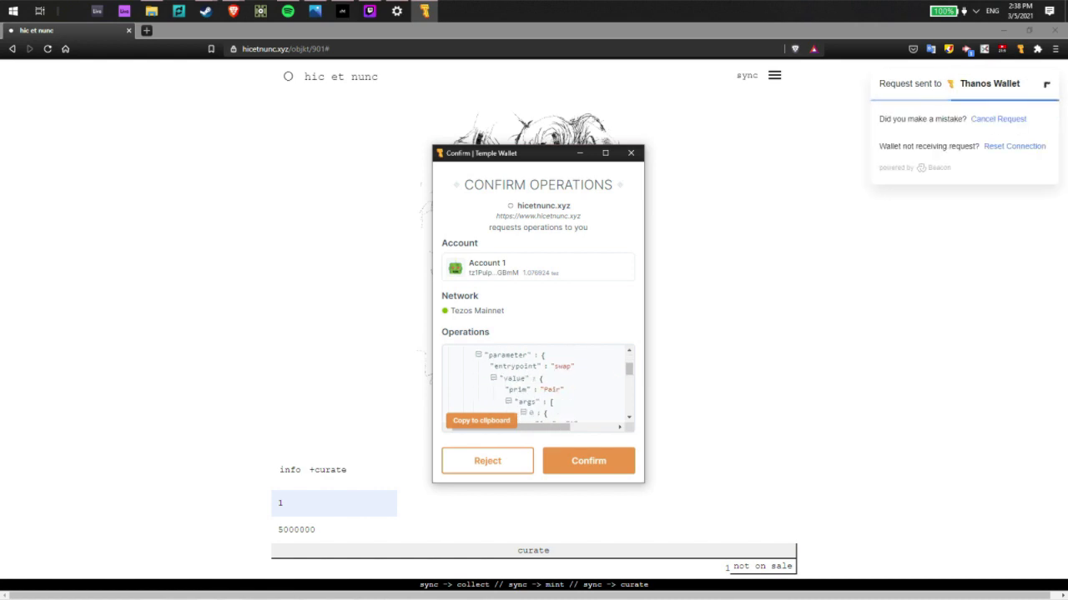
{"action": "left_click", "coordinate": [575, 469]}
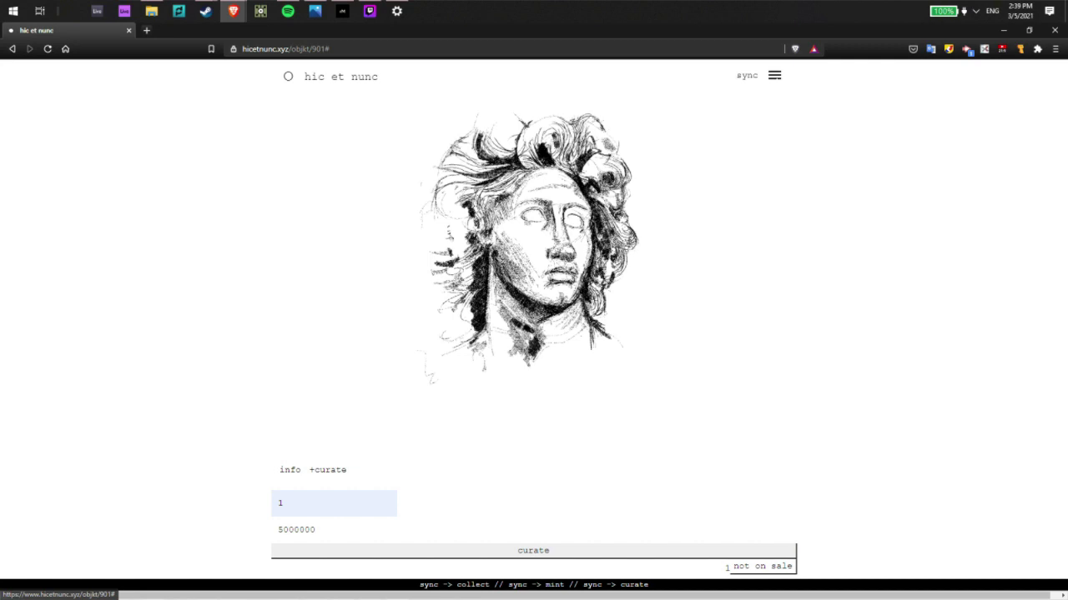
Return to OBJKT#901 via the menu and reload to show 1/1 collect for 5 TEZ.
{"action": "left_click", "coordinate": [774, 75]}
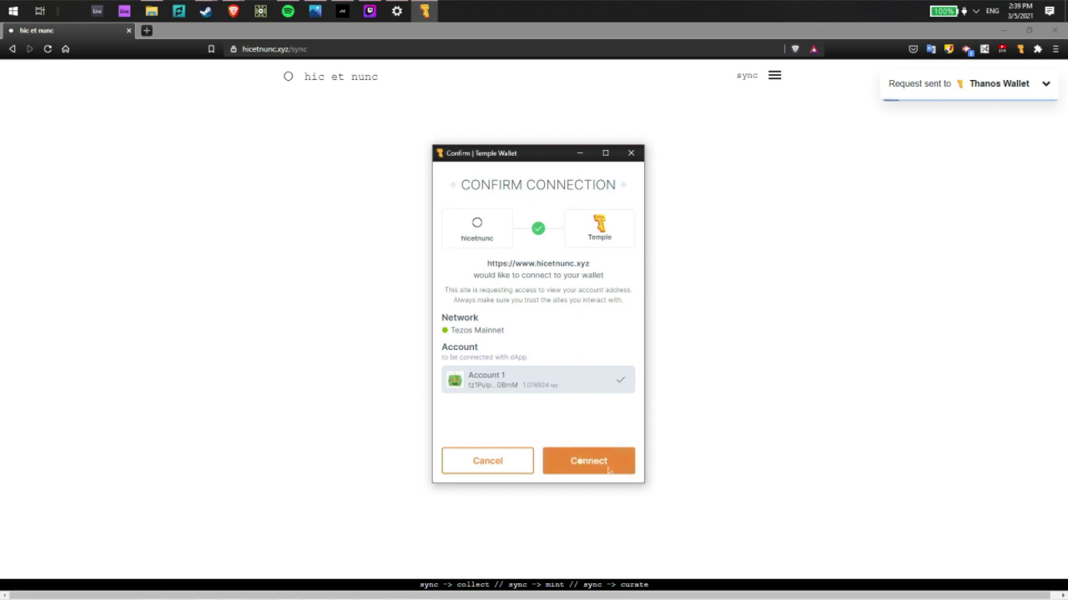
{"action": "left_click", "coordinate": [608, 468]}
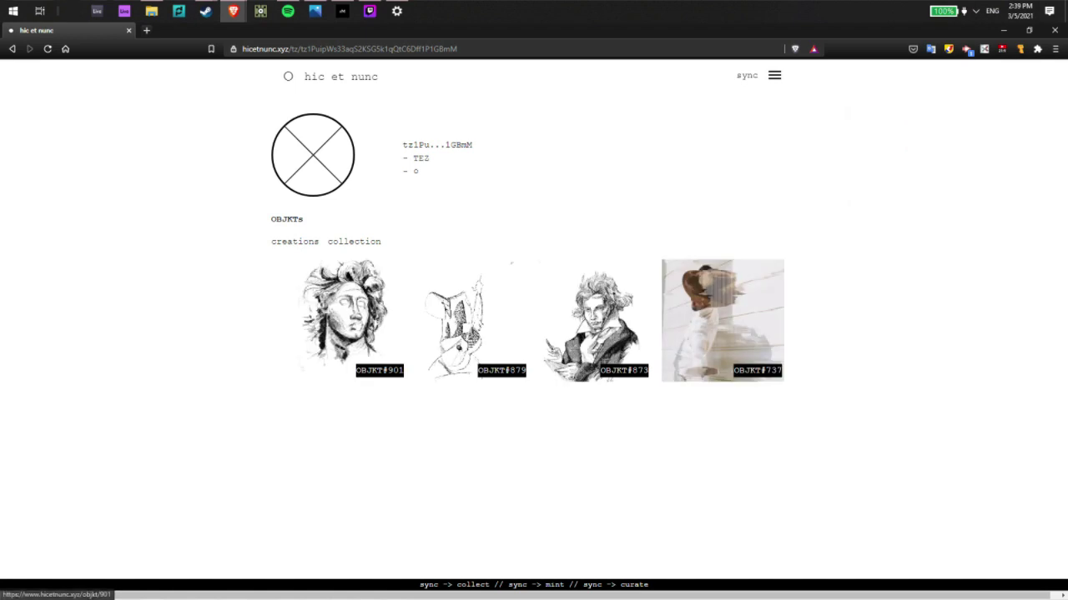
{"action": "left_click", "coordinate": [356, 323]}
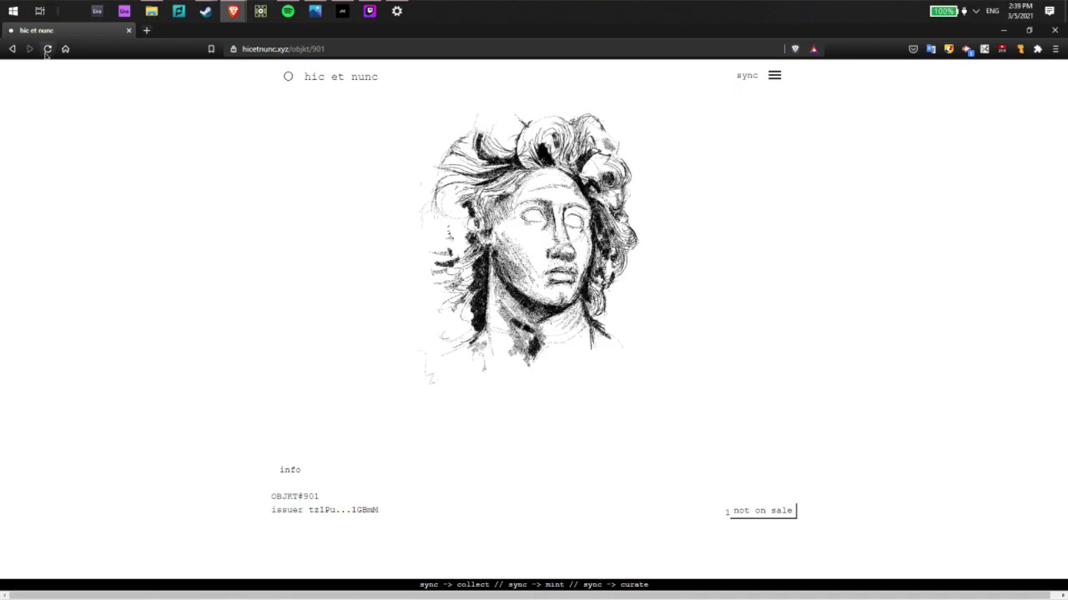
{"action": "left_click", "coordinate": [47, 49]}
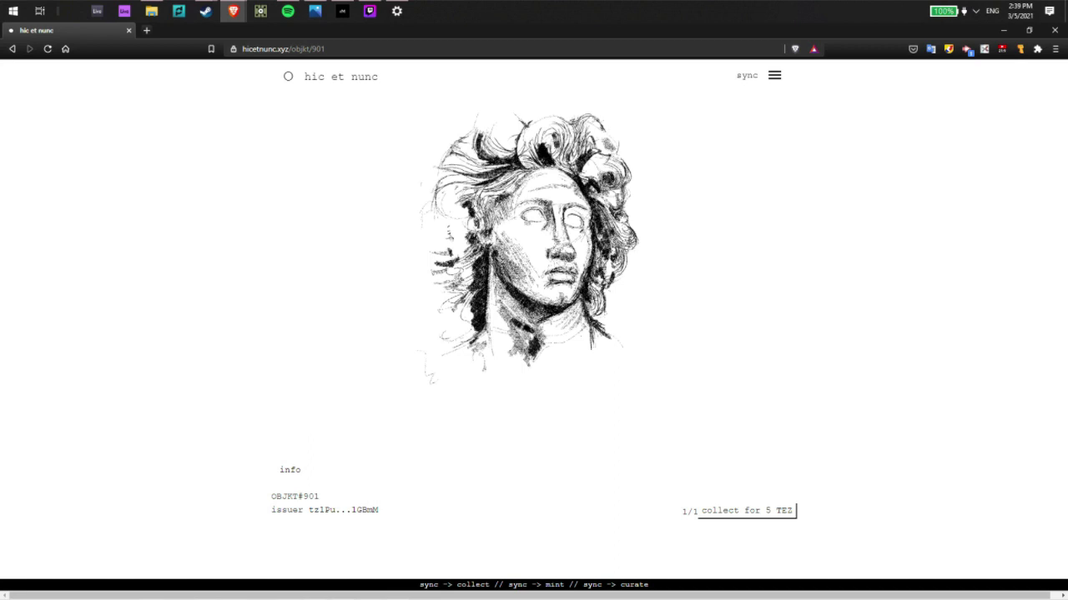
Check that OBJKT#901's single 1/1 edition is listed at 5 tez, then return to the home feed.
{"action": "double_click", "coordinate": [689, 511]}
{"action": "left_click", "coordinate": [698, 517]}
{"action": "key", "text": "alt+Left"}
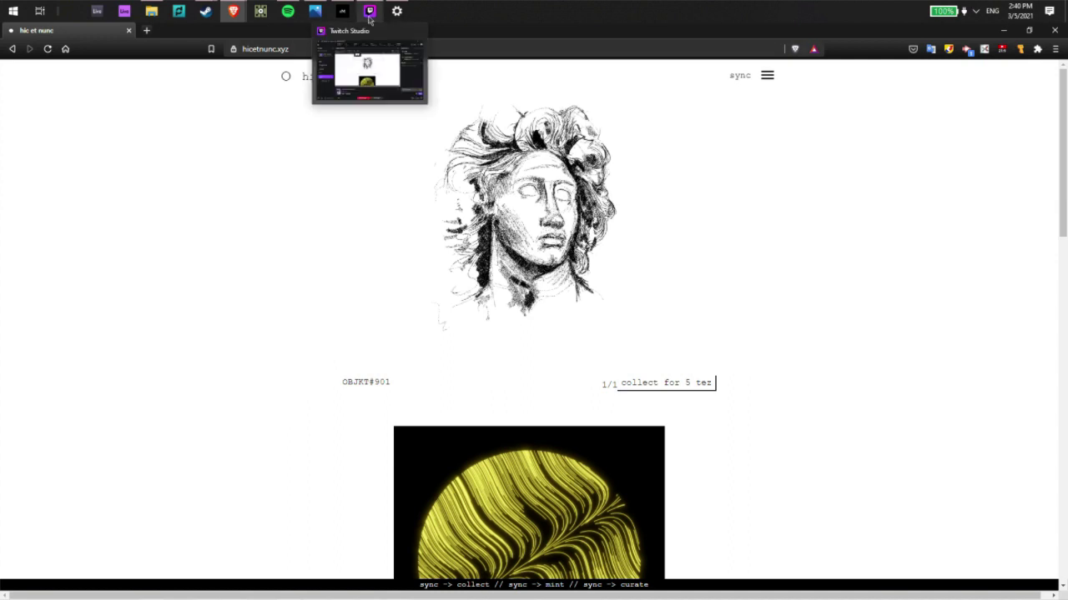
{"action": "left_click", "coordinate": [369, 19]}
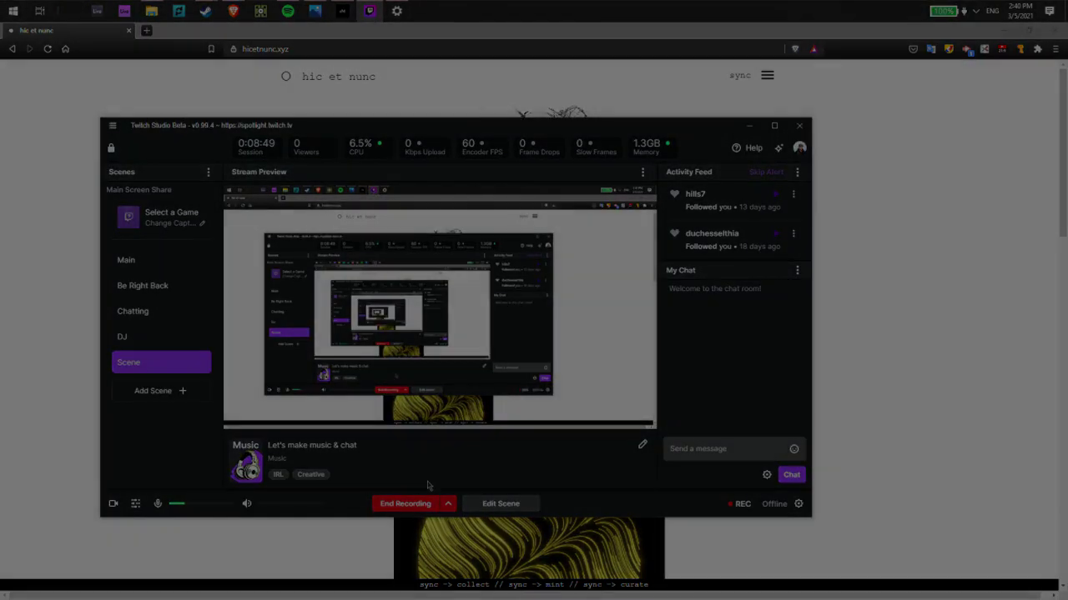